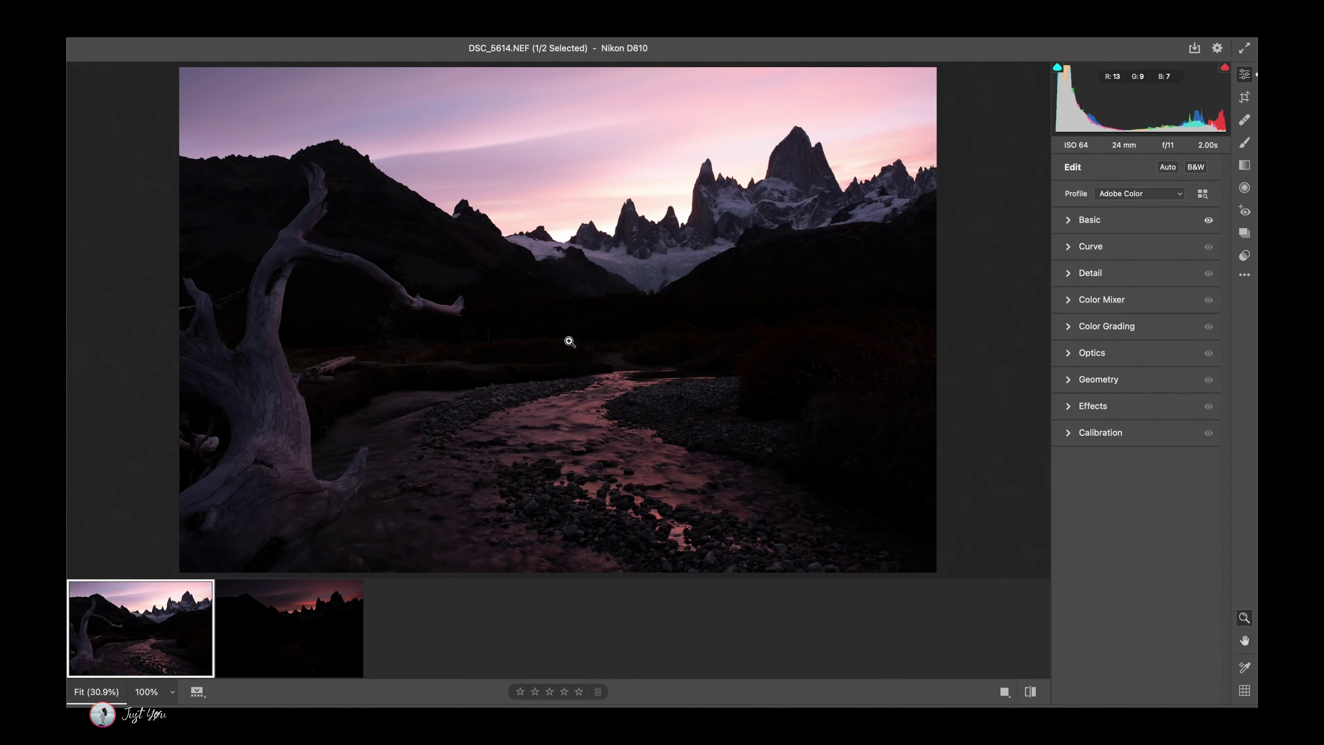
Step: Compare the darker DSC_5615 and brighter DSC_5614 exposures, ending on DSC_5615
click(292, 649)
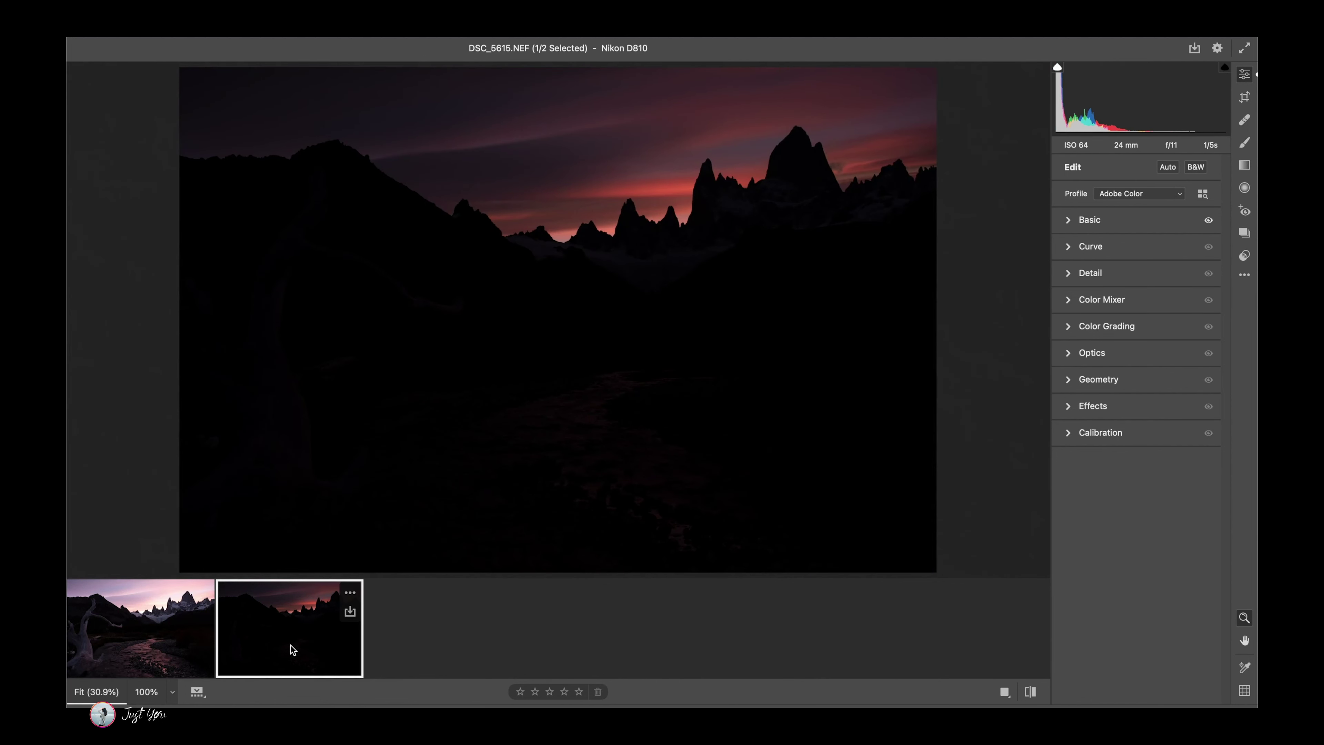
click(123, 652)
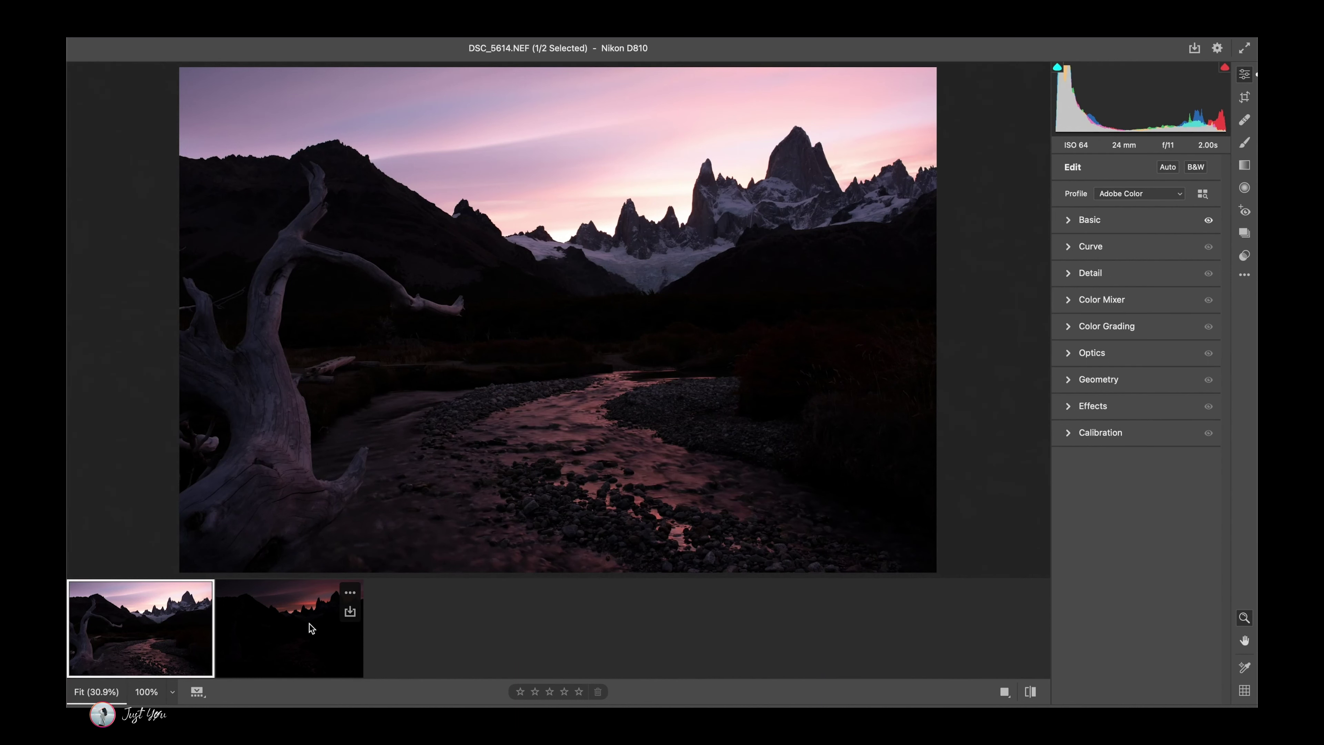
click(292, 649)
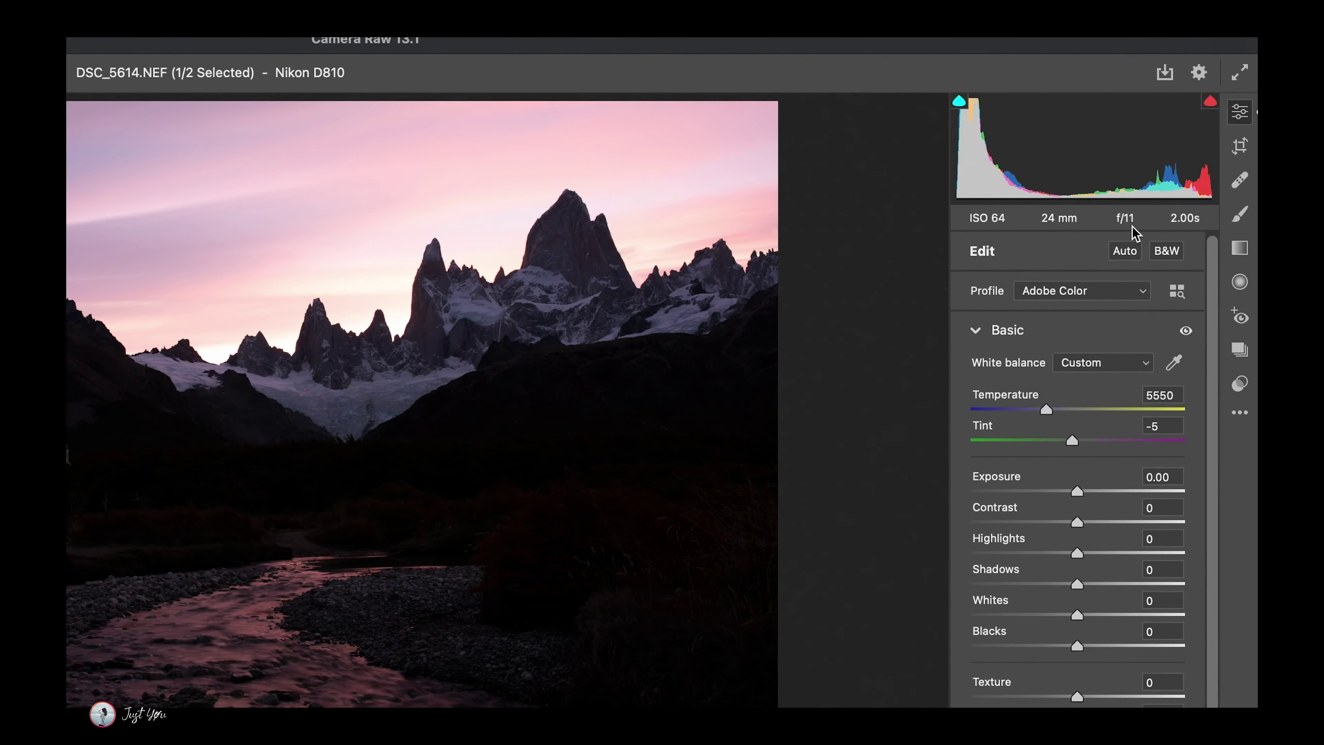
key(Right)
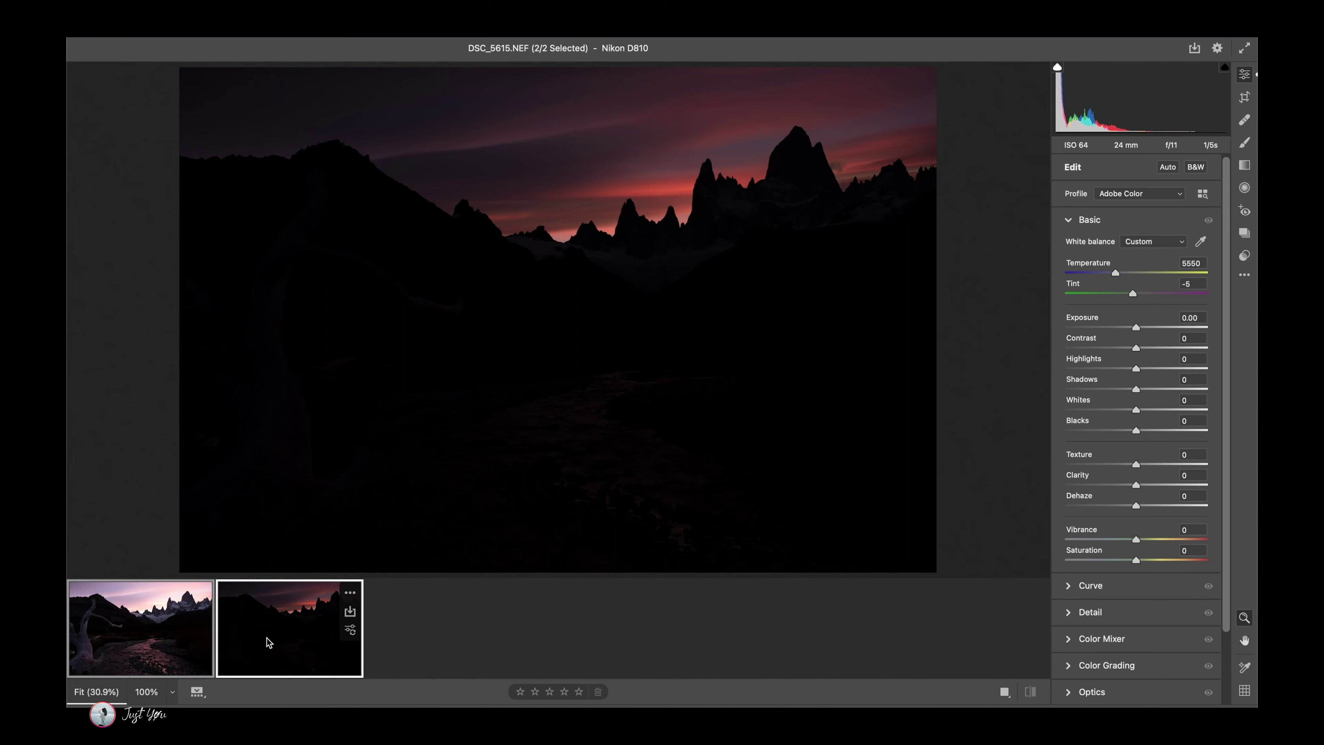
Step: Give both exposures Temperature 5950, Clarity +15, Vibrance +10, Saturation +5, then view only DSC_5614
double_click(1191, 263)
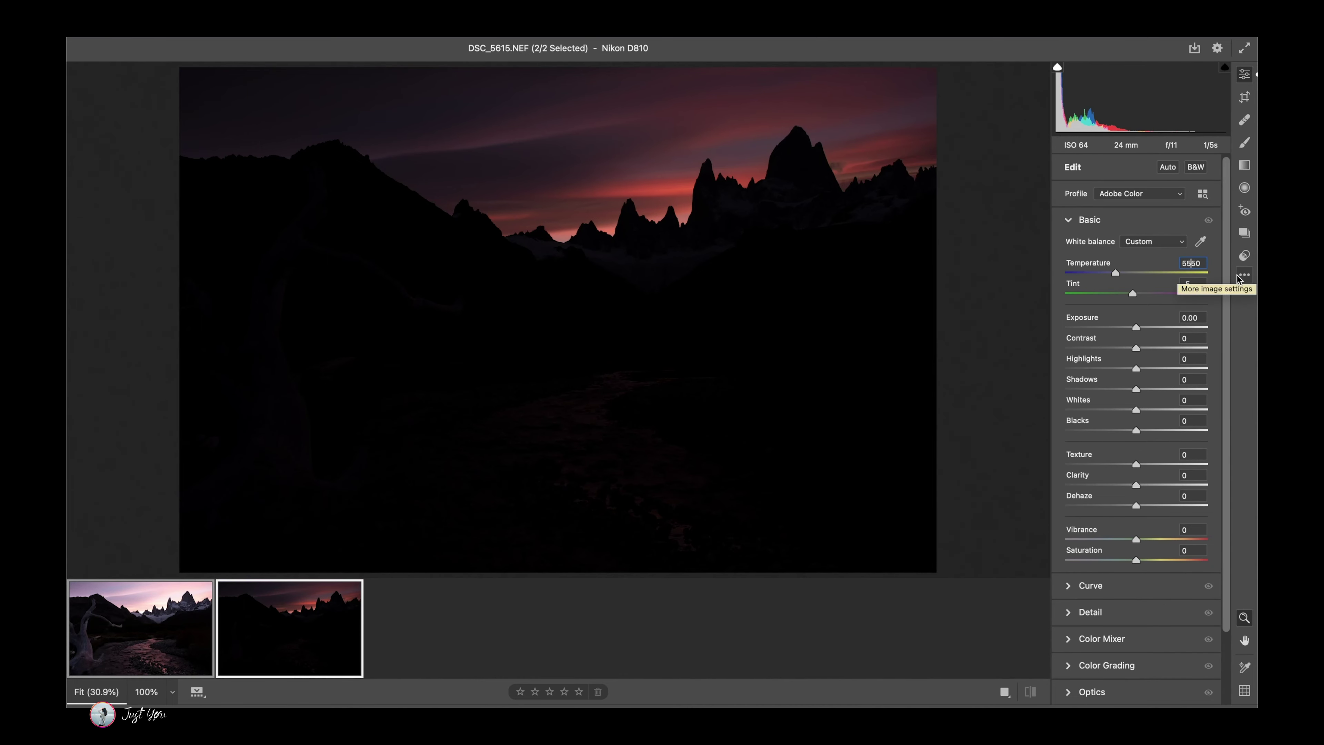
text(5950)
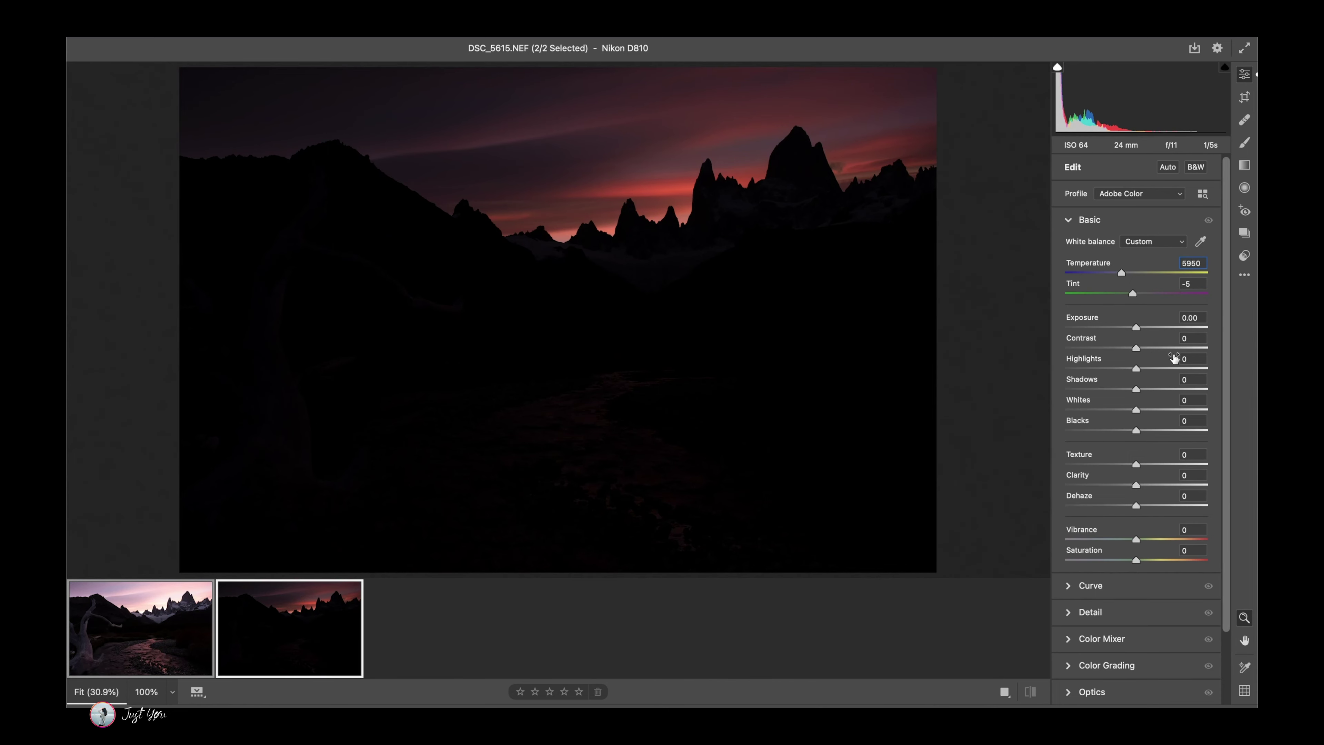
click(1187, 475)
text(15)
click(1201, 530)
text(10)
click(1196, 550)
text(5)
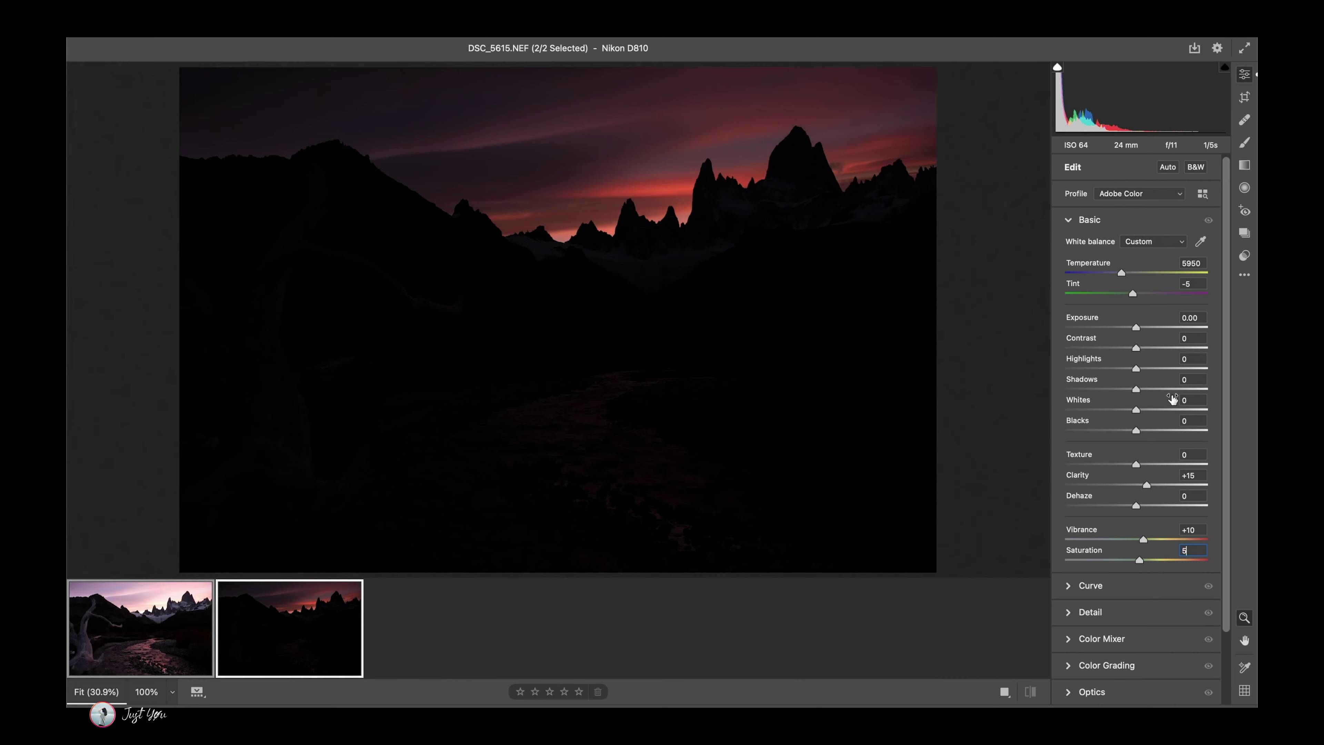
mouse_move(290, 628)
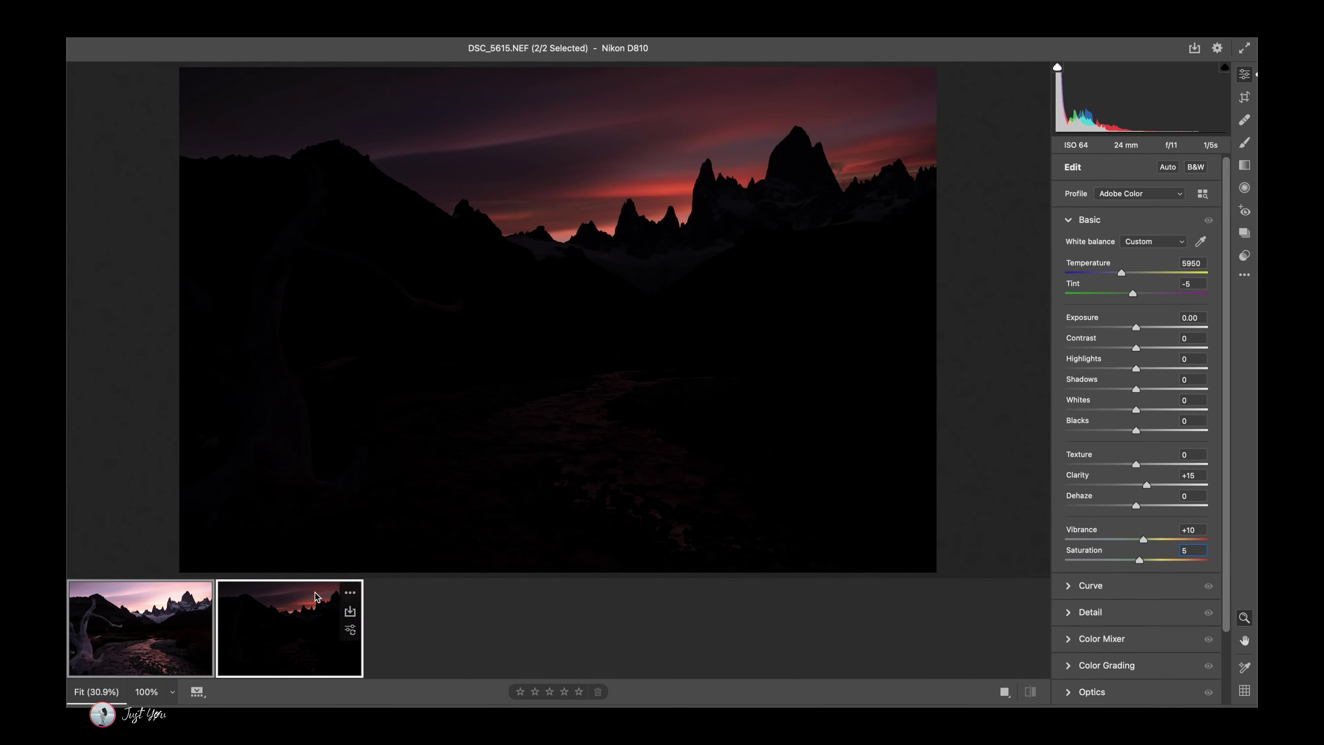
click(125, 633)
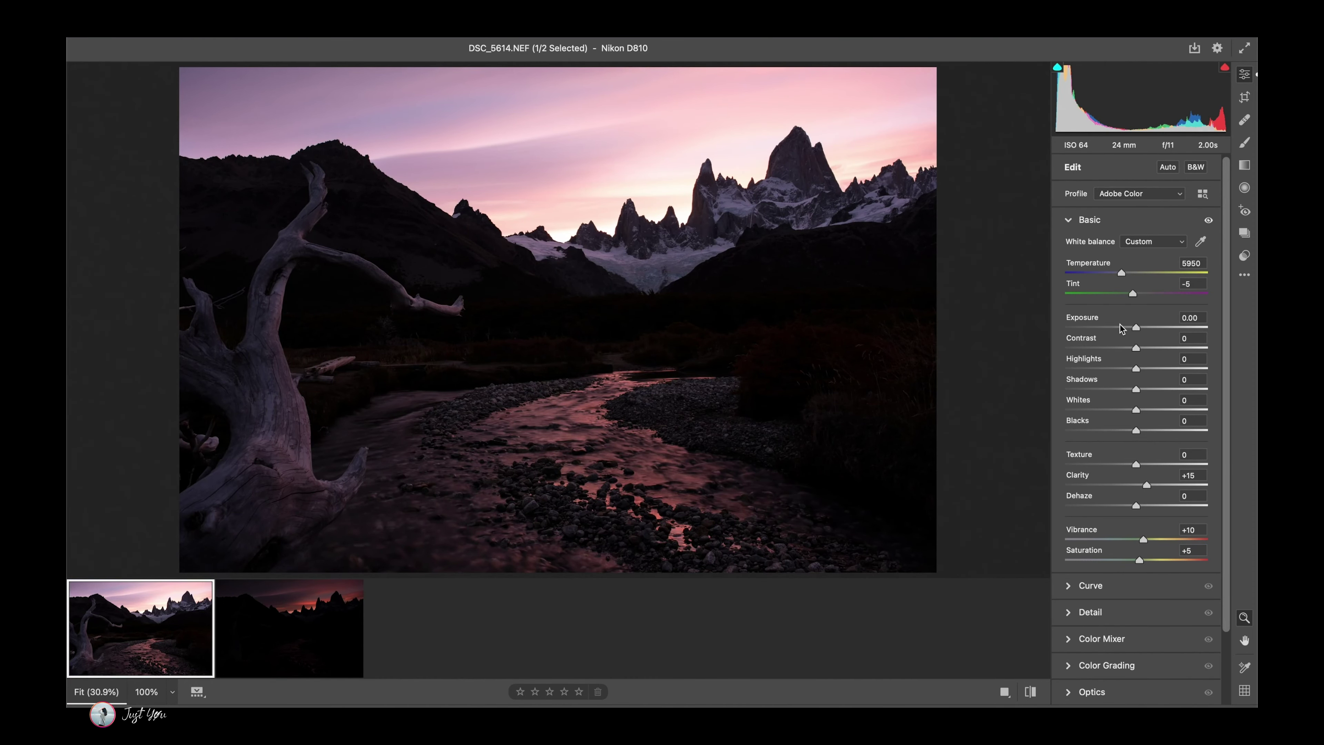
Step: Set DSC_5614 to Exposure +0.30, Contrast -25 and Highlights -50
double_click(1193, 318)
text(0.3)
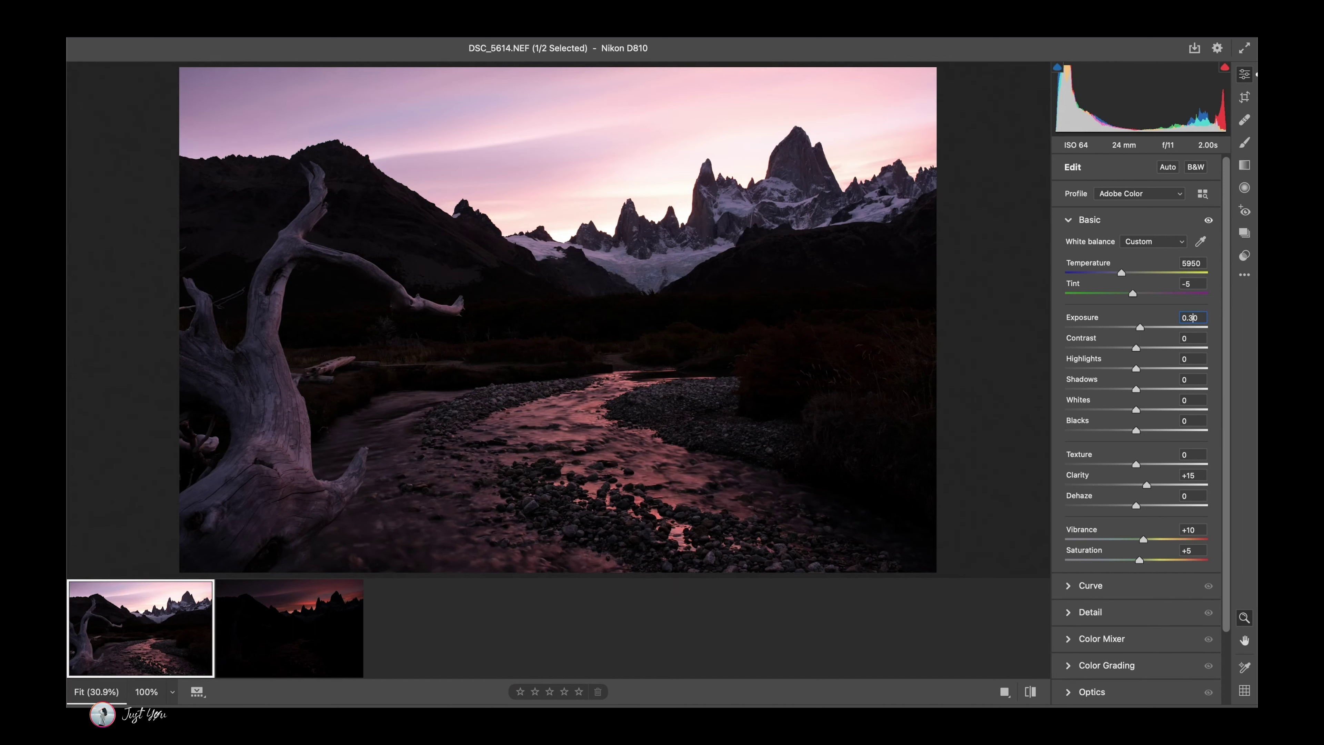
drag(1137, 347, 1120, 348)
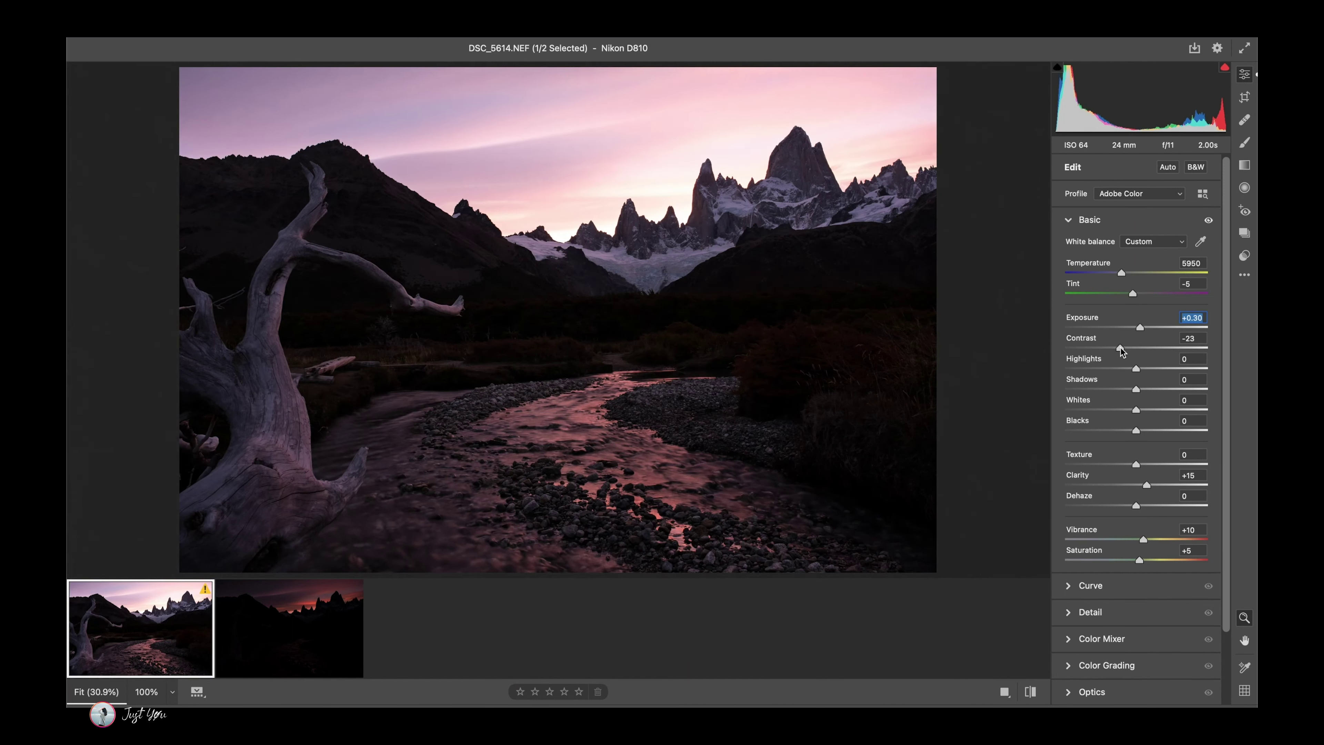
text(-25)
key(Return)
drag(1136, 370, 1108, 374)
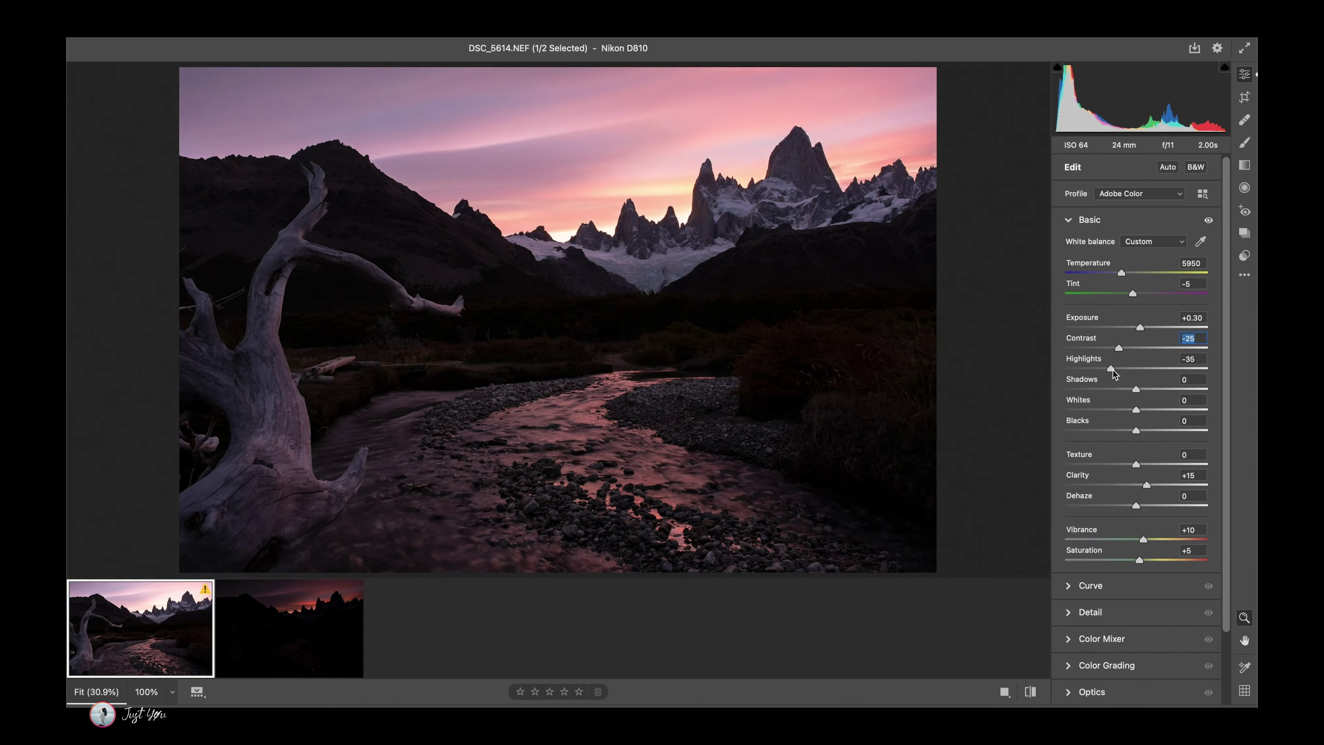
key(Tab)
text(-50)
Step: Set Shadows +50, Whites +30, Blacks +15, Dehaze +8, then view DSC_5615
key(Tab)
text(50)
click(1194, 399)
text(30)
click(1196, 422)
text(15)
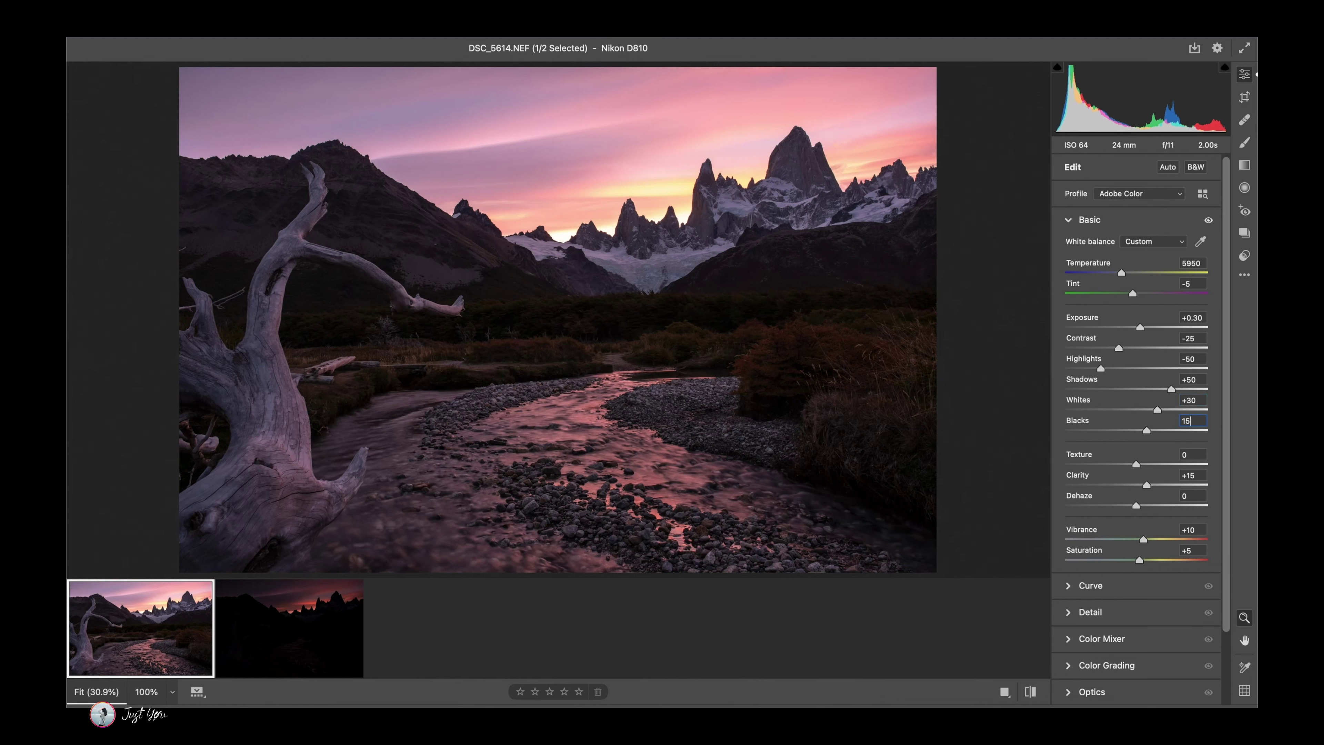
key(Tab)
key(Tab)
key(Tab)
text(8)
click(278, 633)
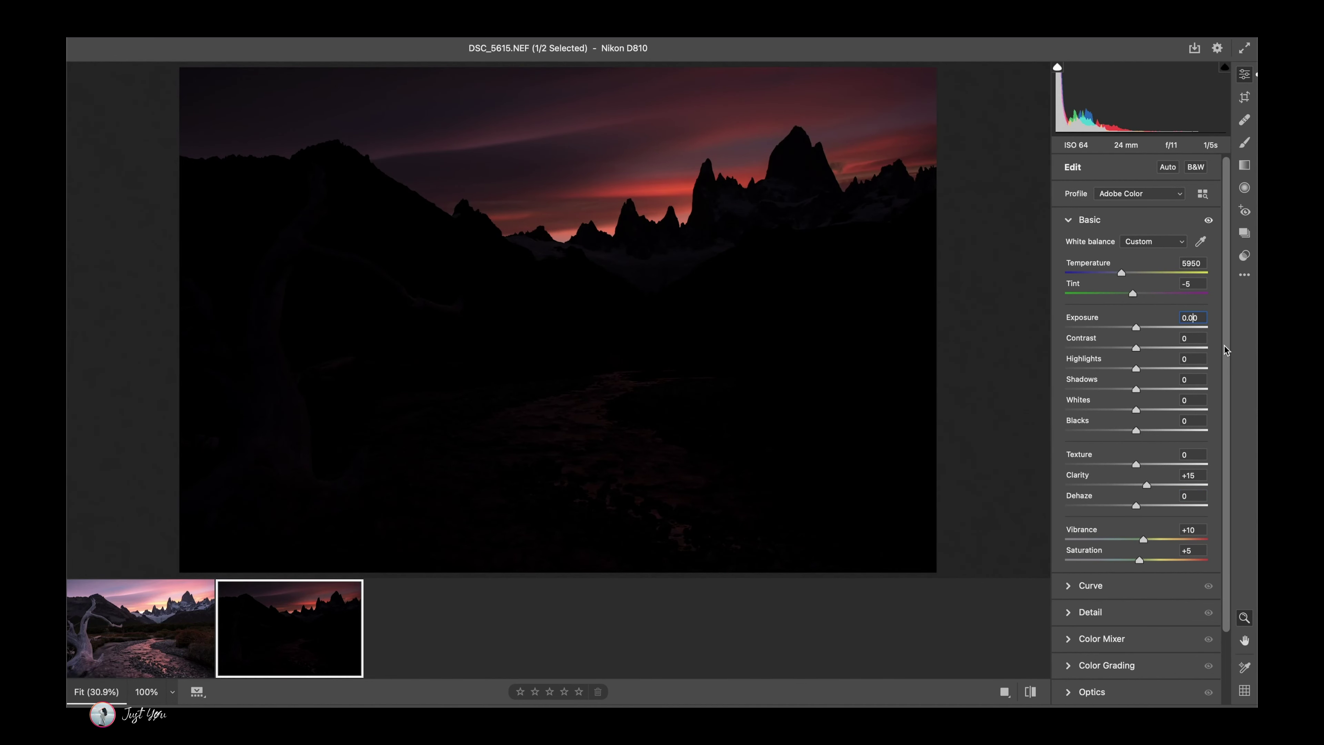
Step: Lift DSC_5615 to Exposure +0.90 and Blacks +40
click(1193, 317)
text(0.9)
click(1192, 421)
key(BackSpace)
text(40)
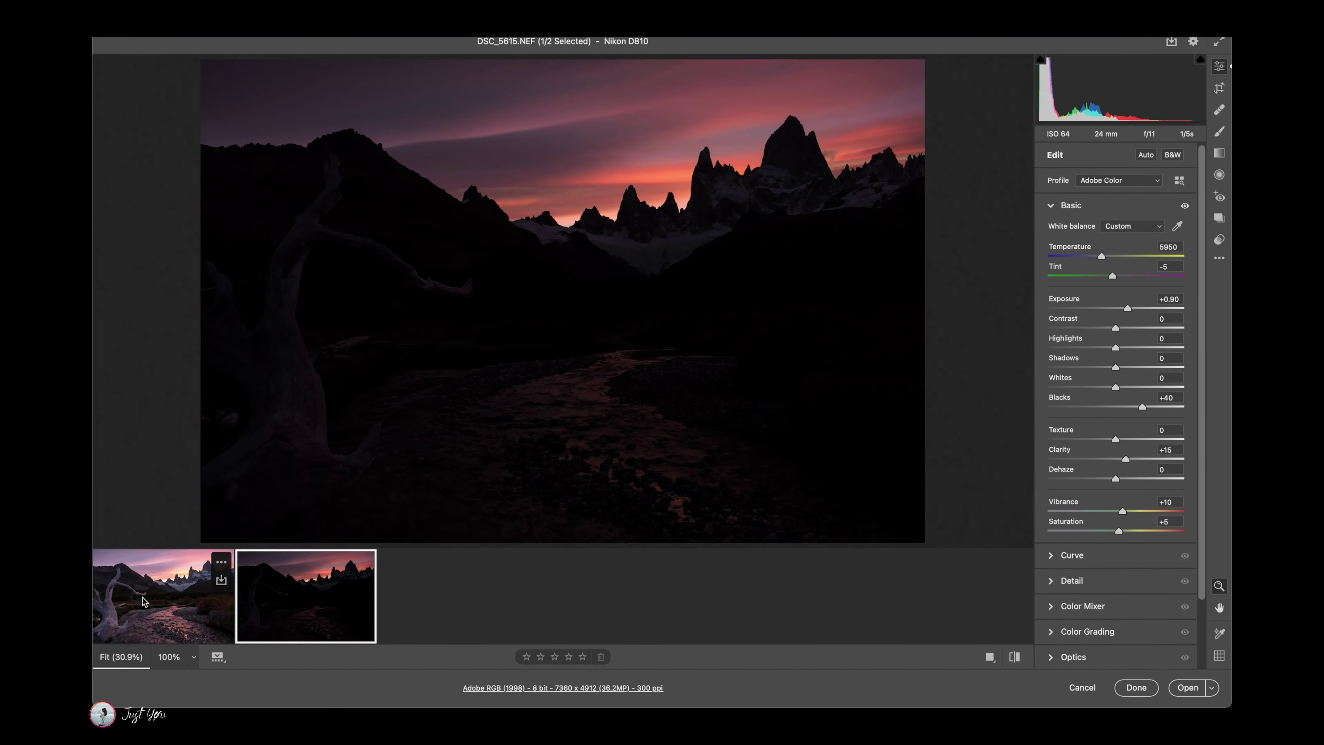
Step: Select both exposures together in the filmstrip
click(143, 597)
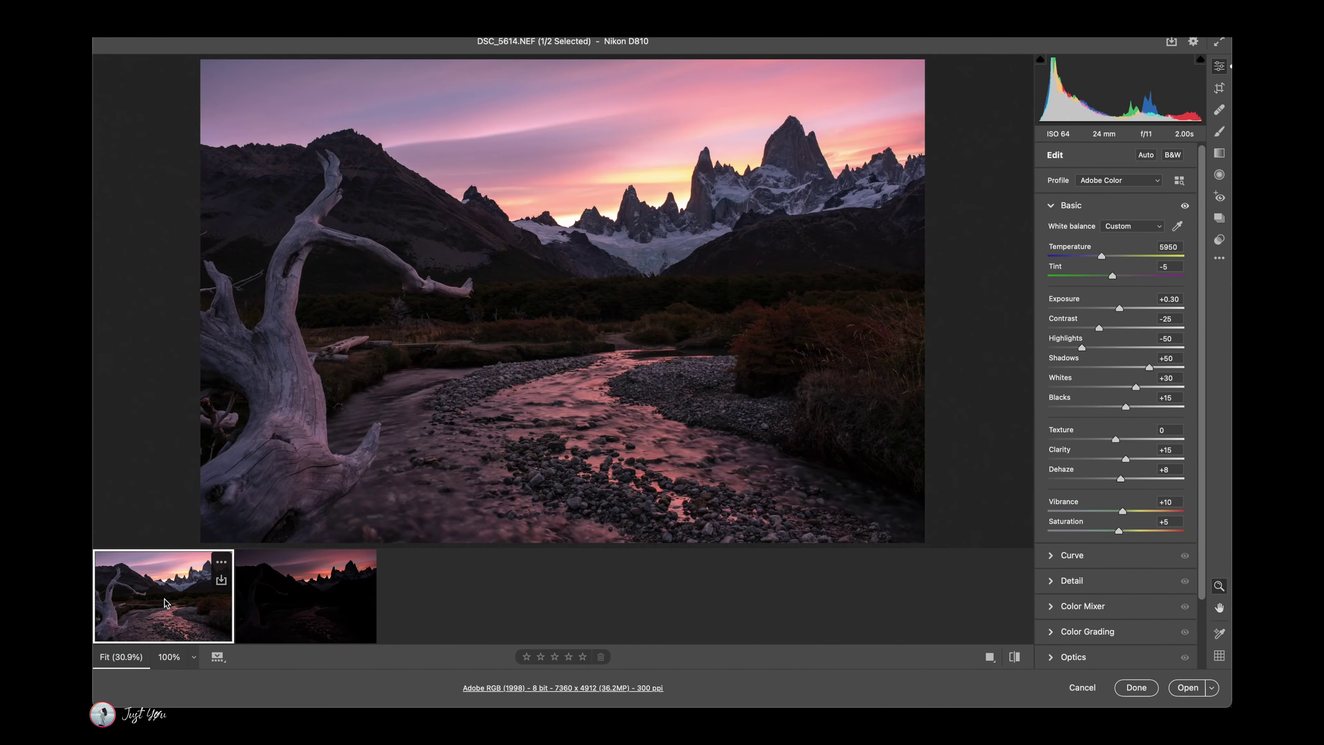
click(272, 602)
shift+click(151, 597)
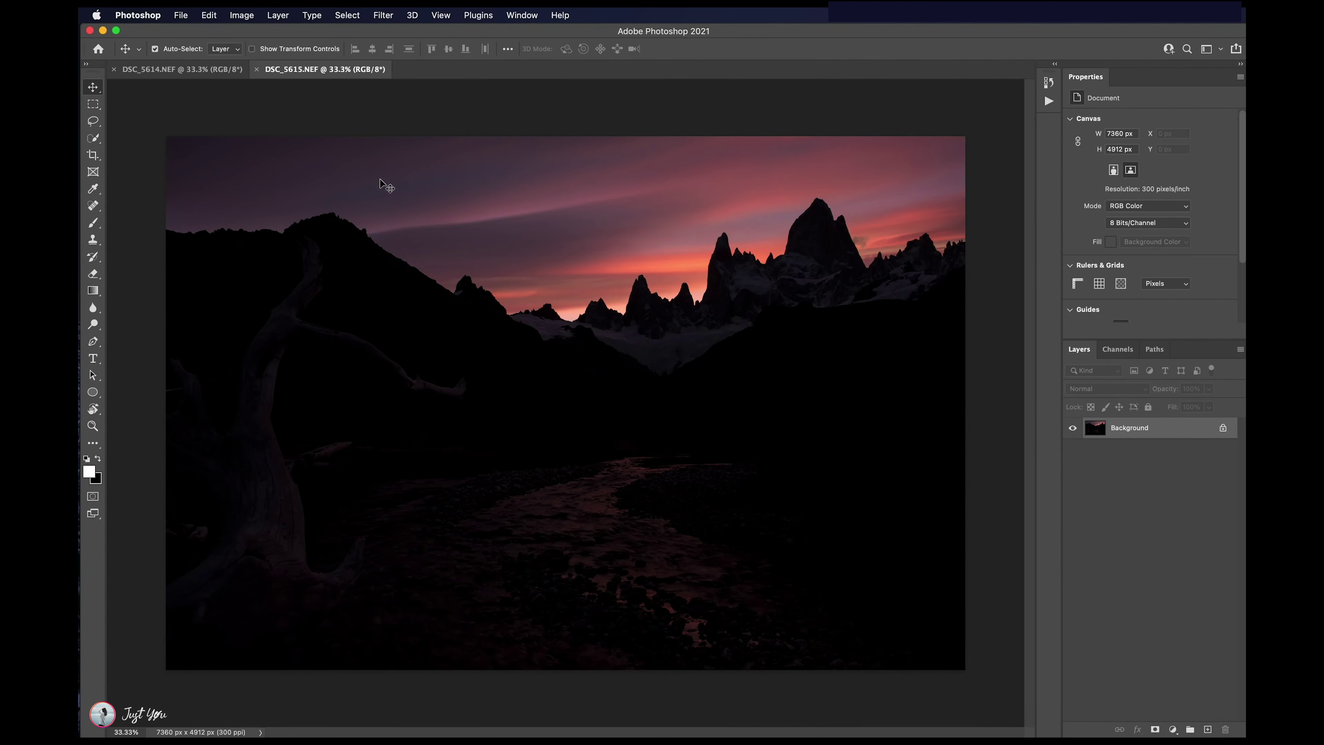
Step: In DSC_5614, quick-select the sky above the ridge, refining edges with a smaller brush
click(224, 69)
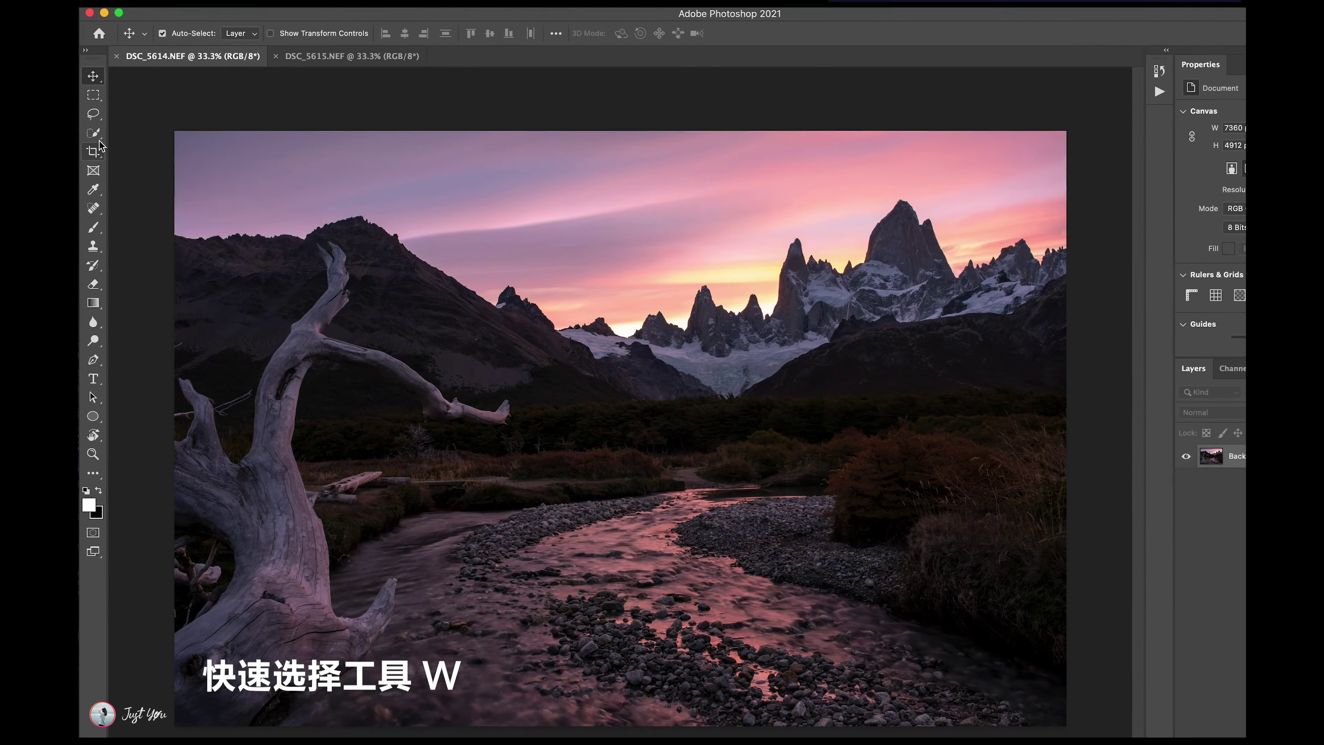
click(93, 138)
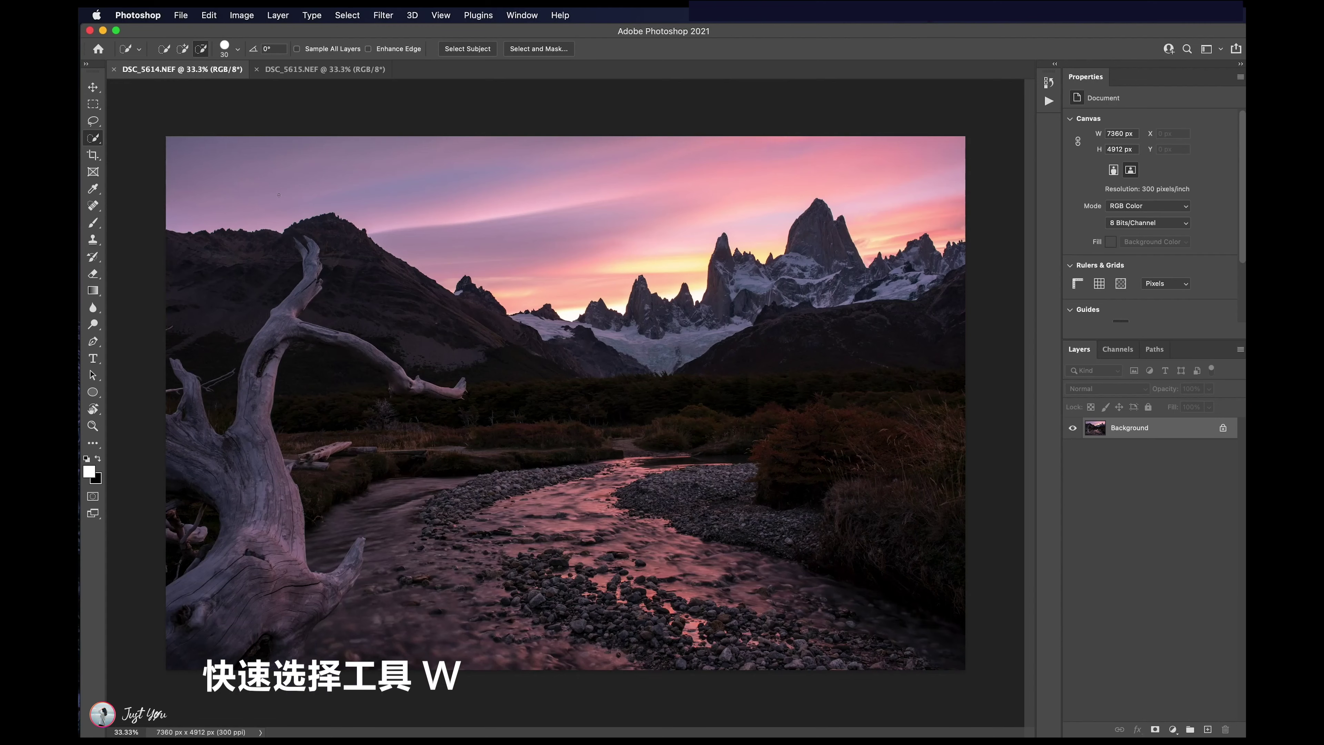
drag(415, 196, 731, 243)
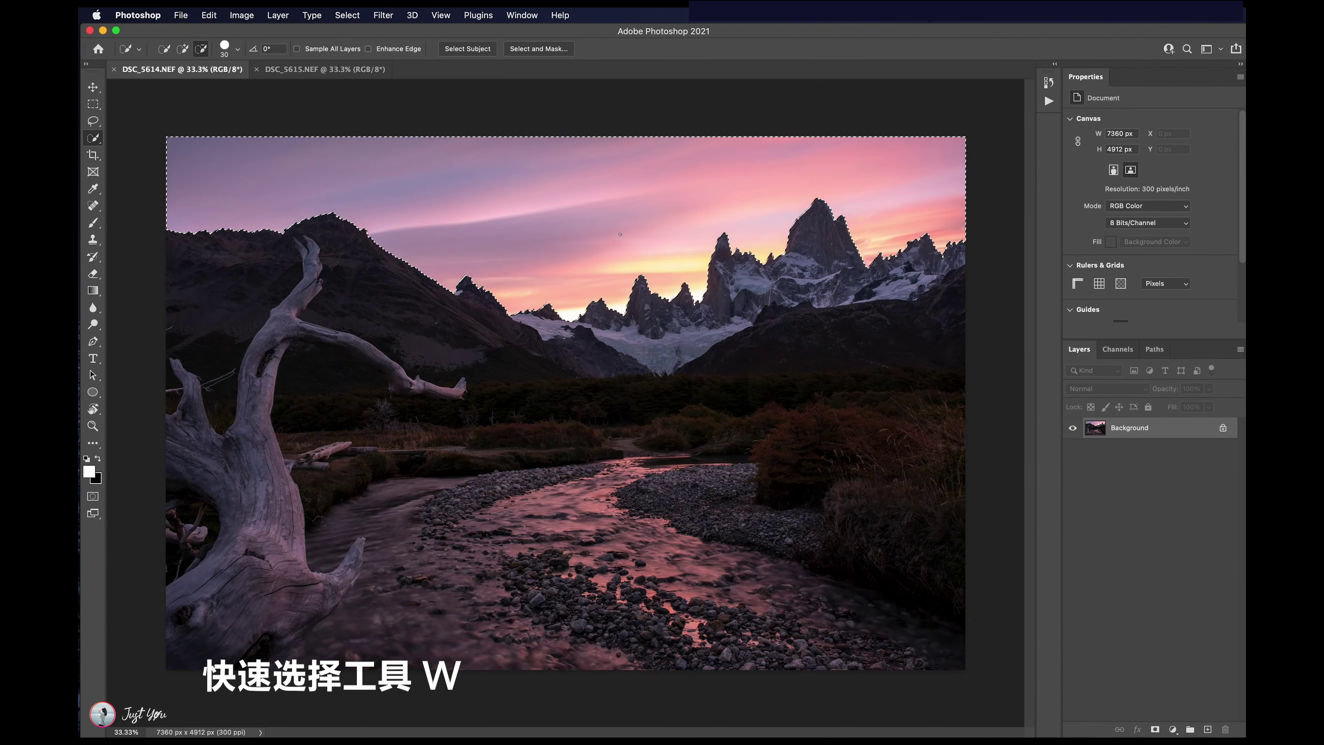
scroll(731, 243, up, 10)
key(bracketleft)
key(bracketleft)
key(bracketleft)
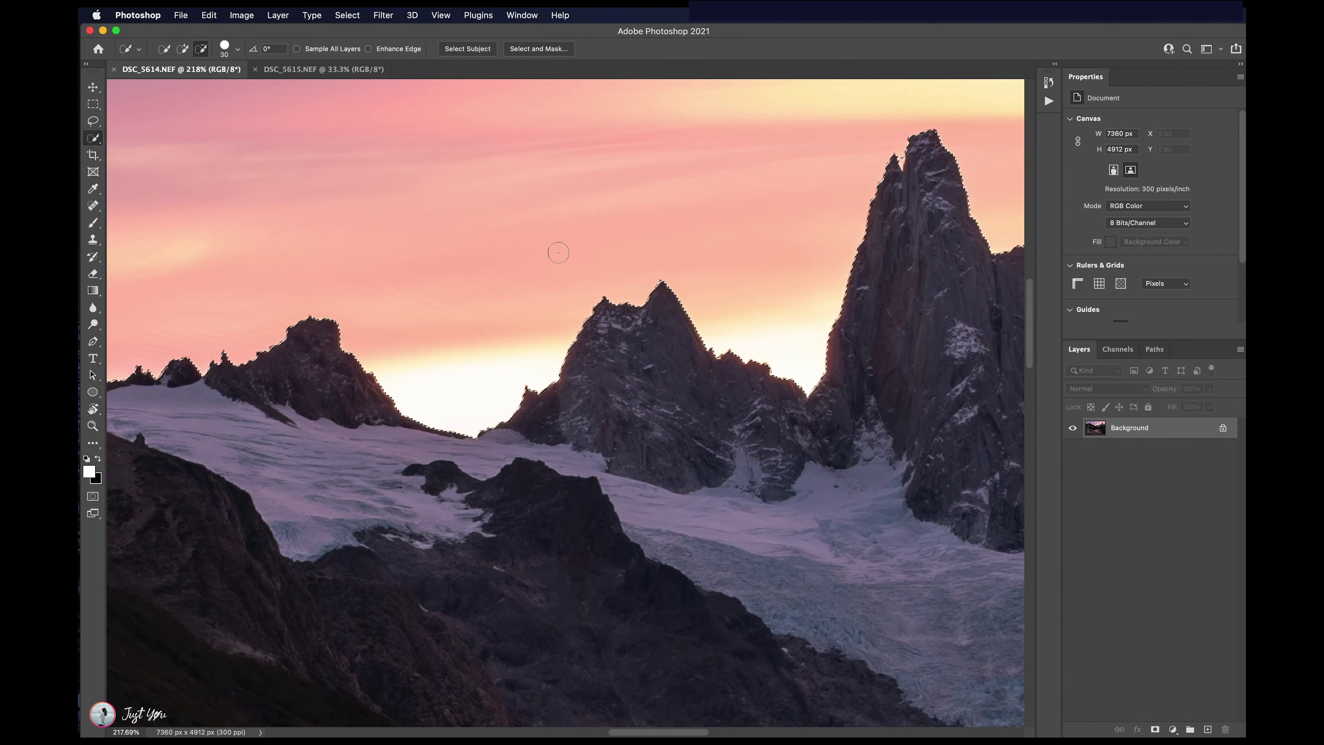
key(bracketleft)
key(bracketleft)
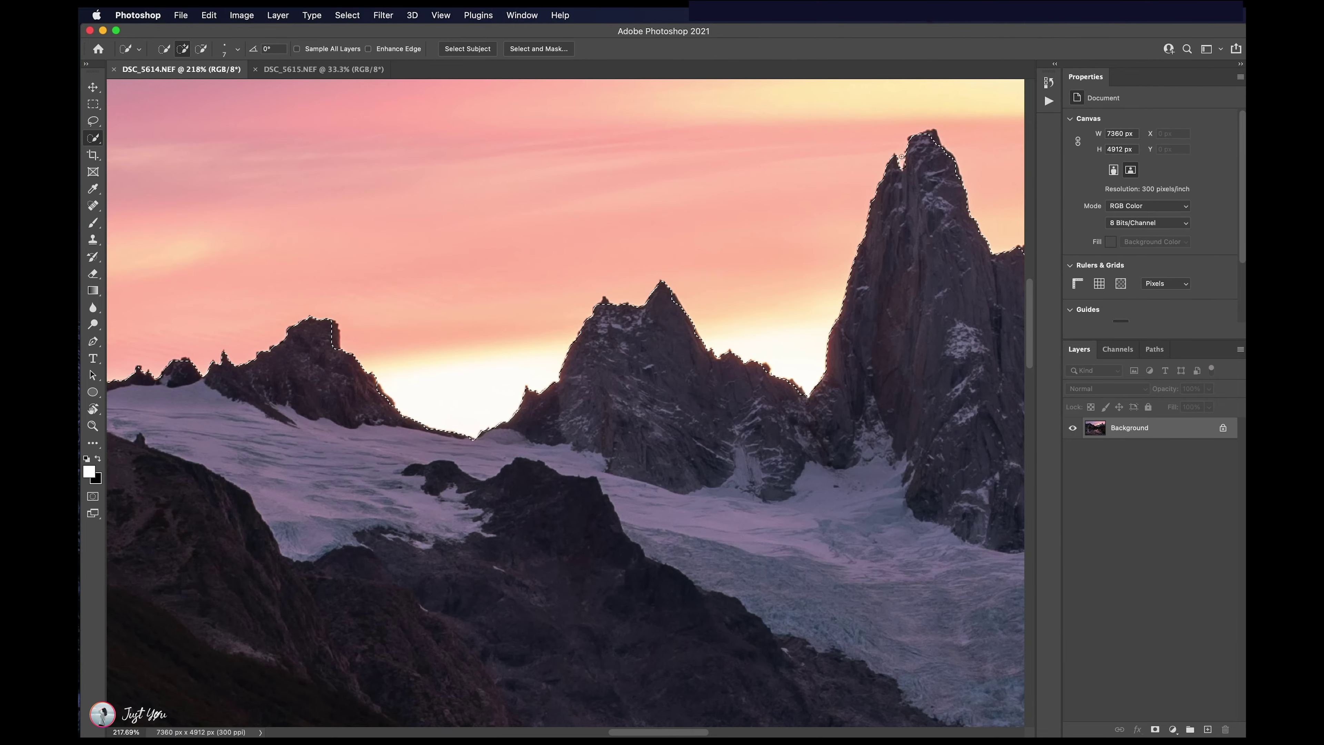
scroll(836, 305, right, 10)
scroll(837, 304, right, 5)
scroll(650, 239, up, 3)
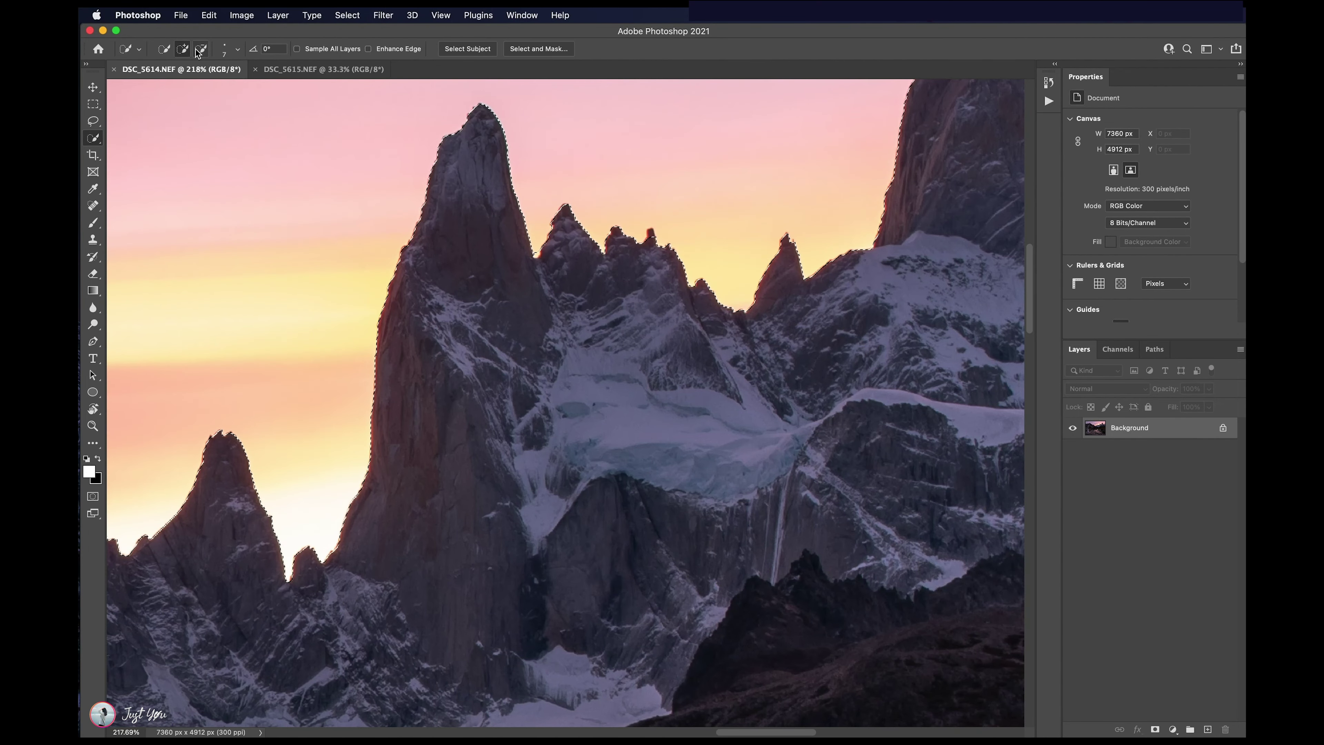
scroll(651, 239, right, 10)
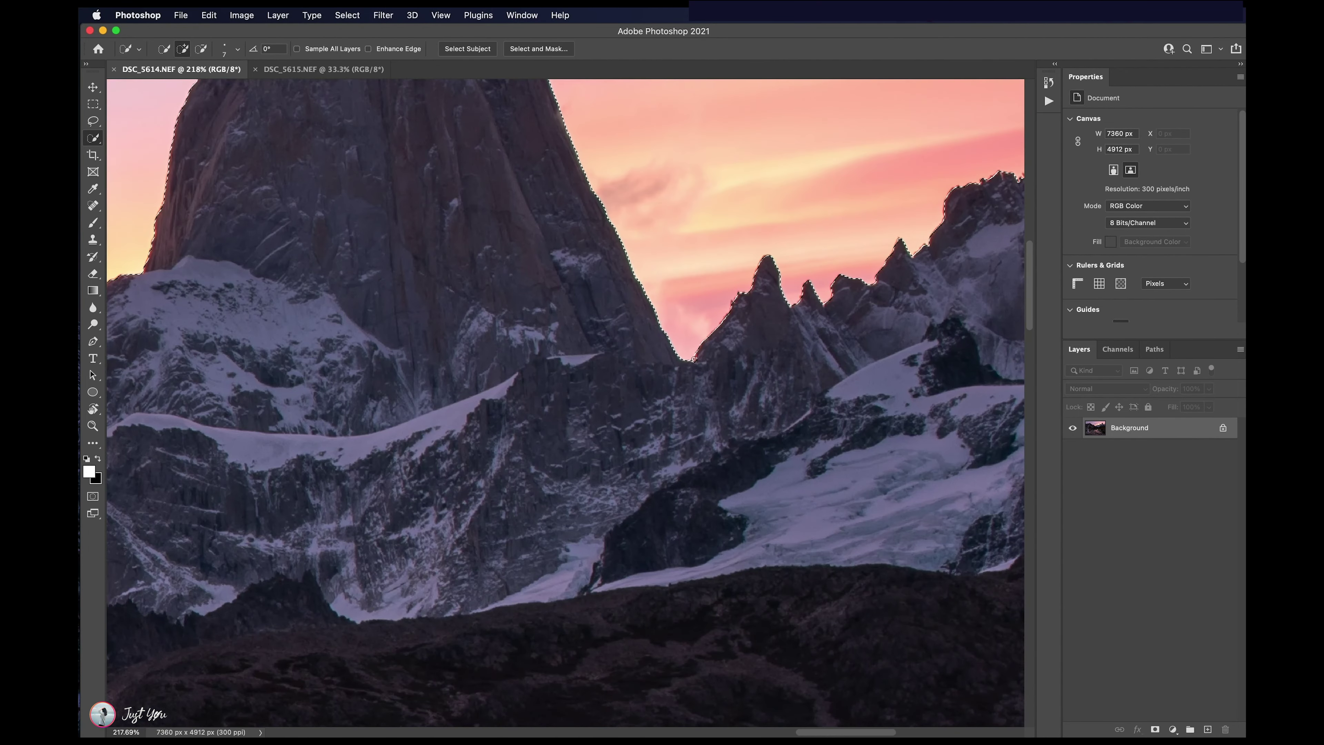
scroll(892, 206, right, 5)
scroll(335, 288, left, 20)
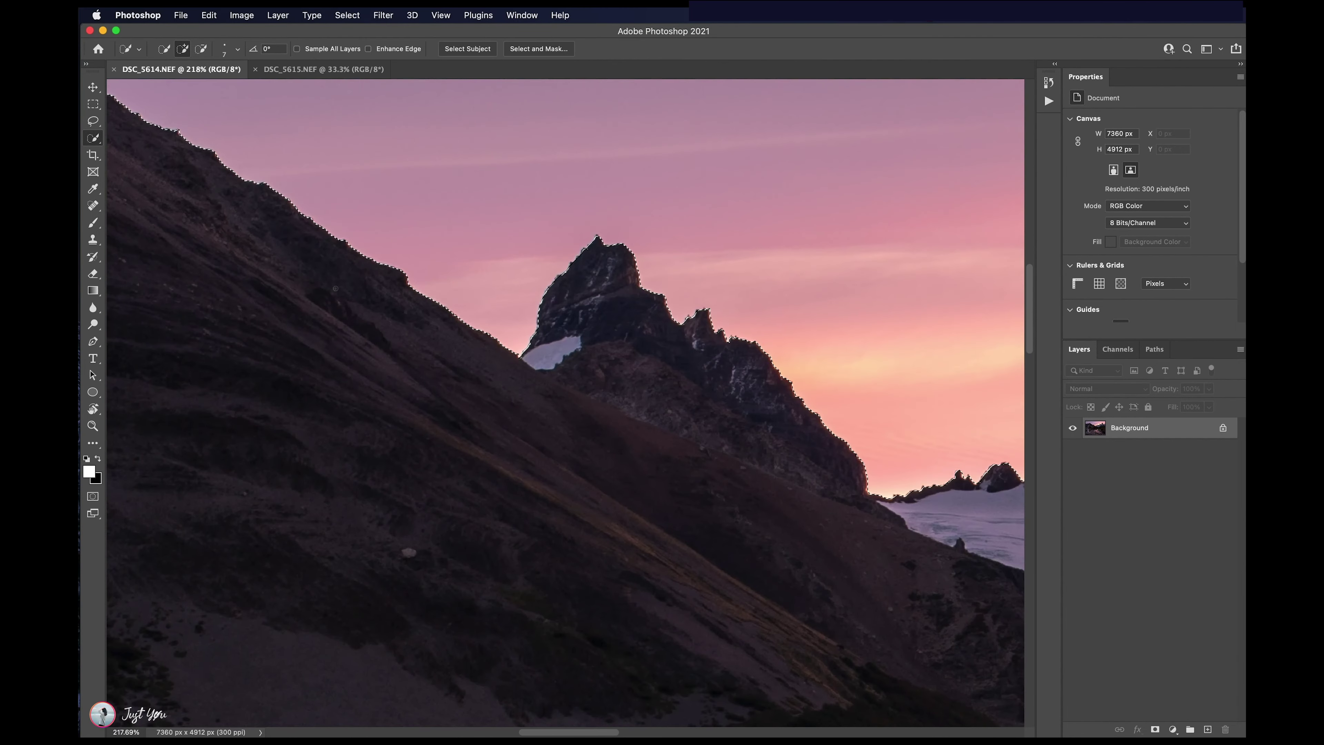
scroll(335, 288, left, 5)
scroll(335, 288, up, 3)
scroll(335, 287, left, 15)
scroll(335, 288, up, 3)
scroll(328, 289, left, 4)
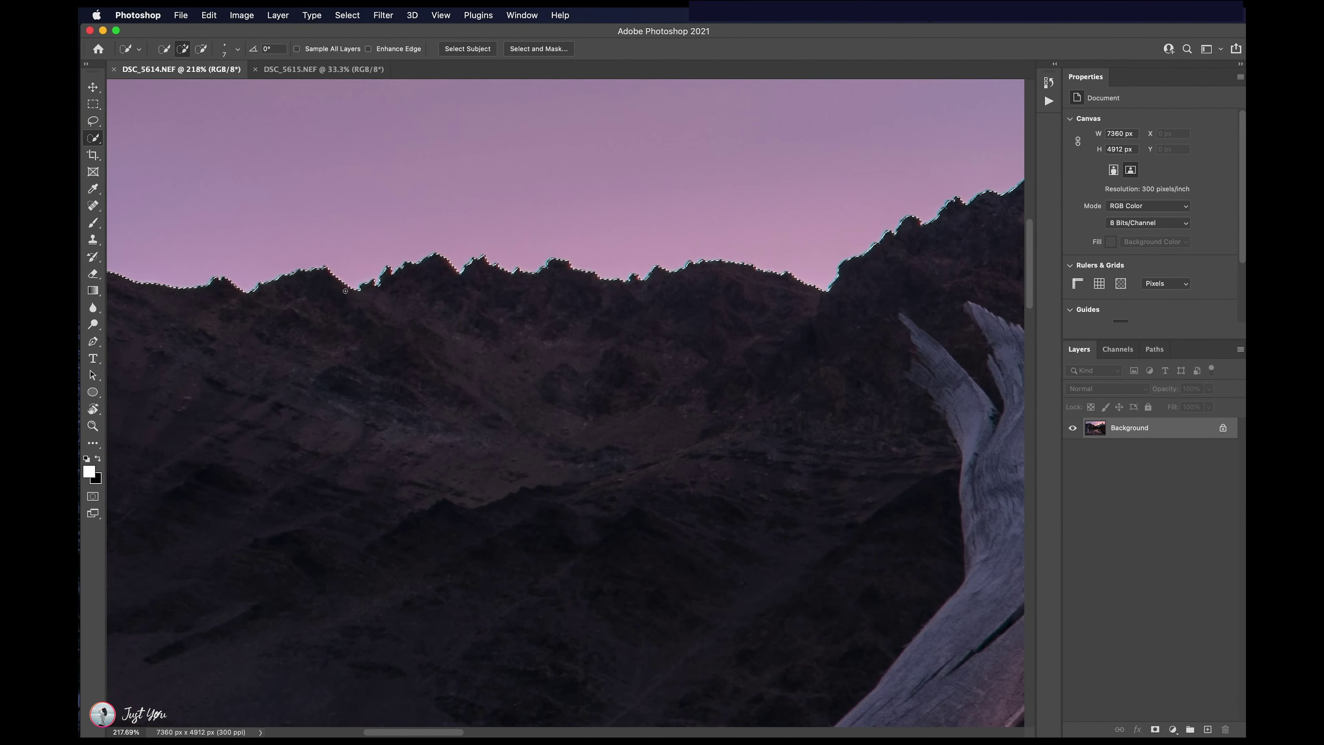
scroll(324, 290, right, 5)
scroll(324, 290, right, 20)
scroll(324, 290, down, 8)
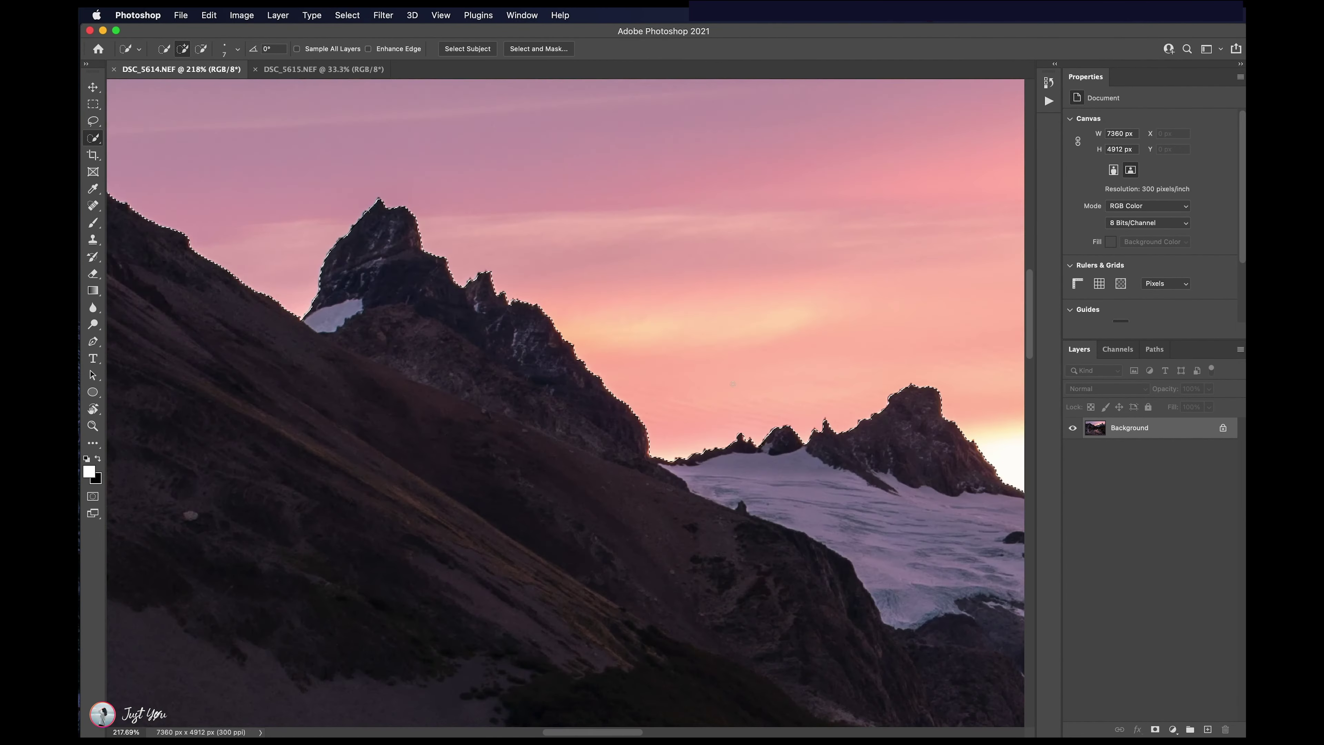
Step: Save the sky selection as a channel named 'Sky'
click(348, 15)
click(400, 306)
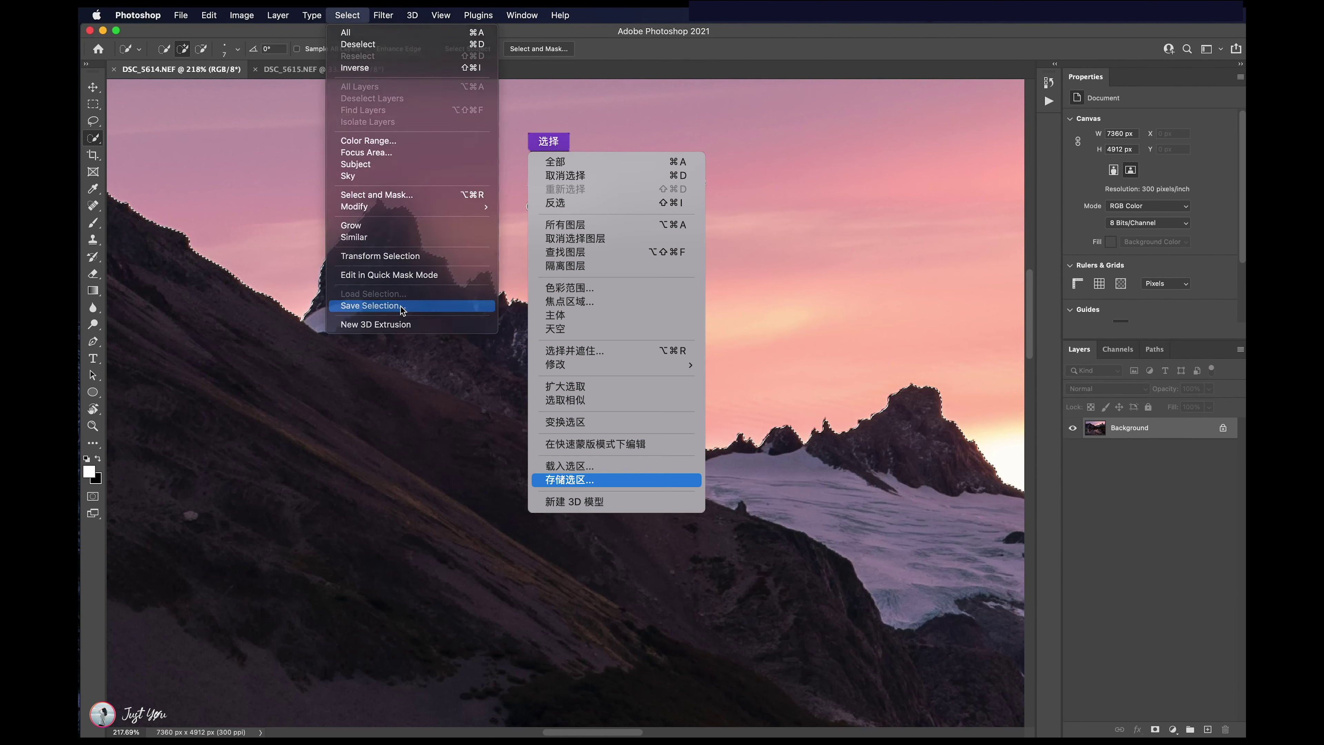
text(Sky)
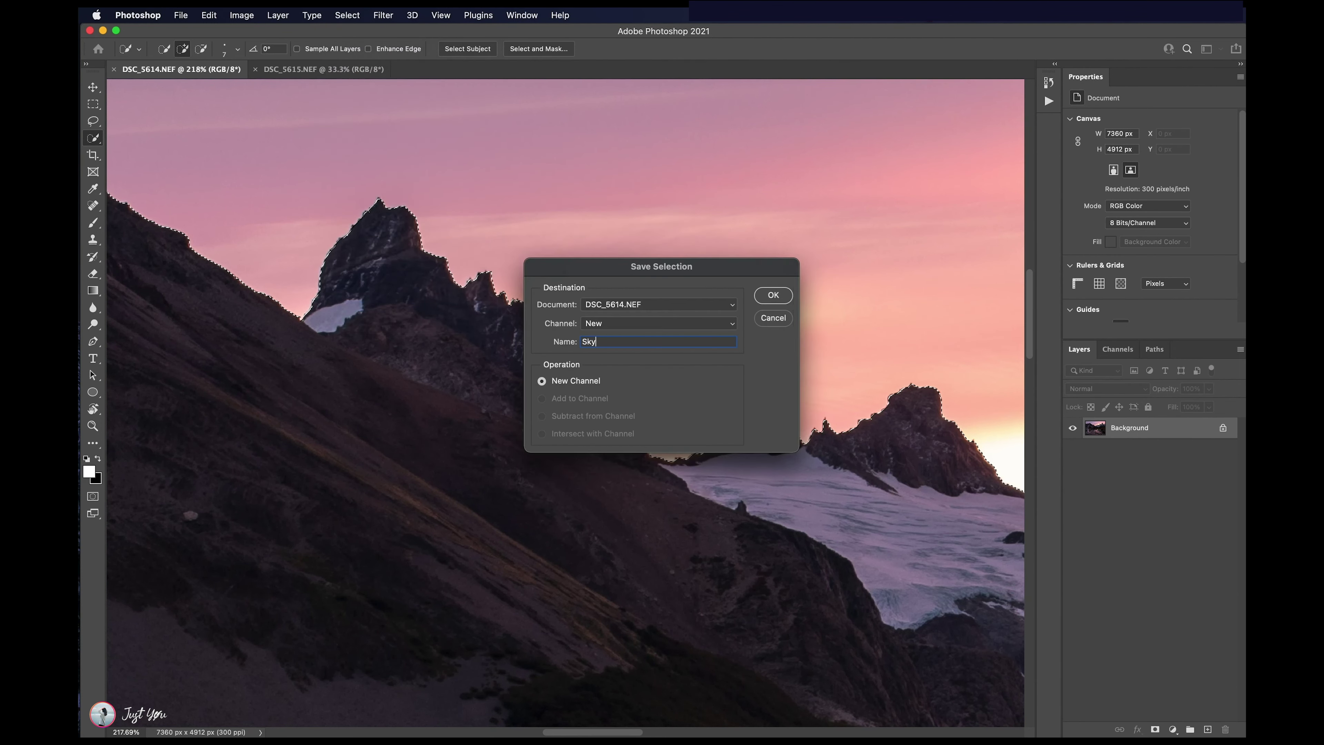
click(770, 295)
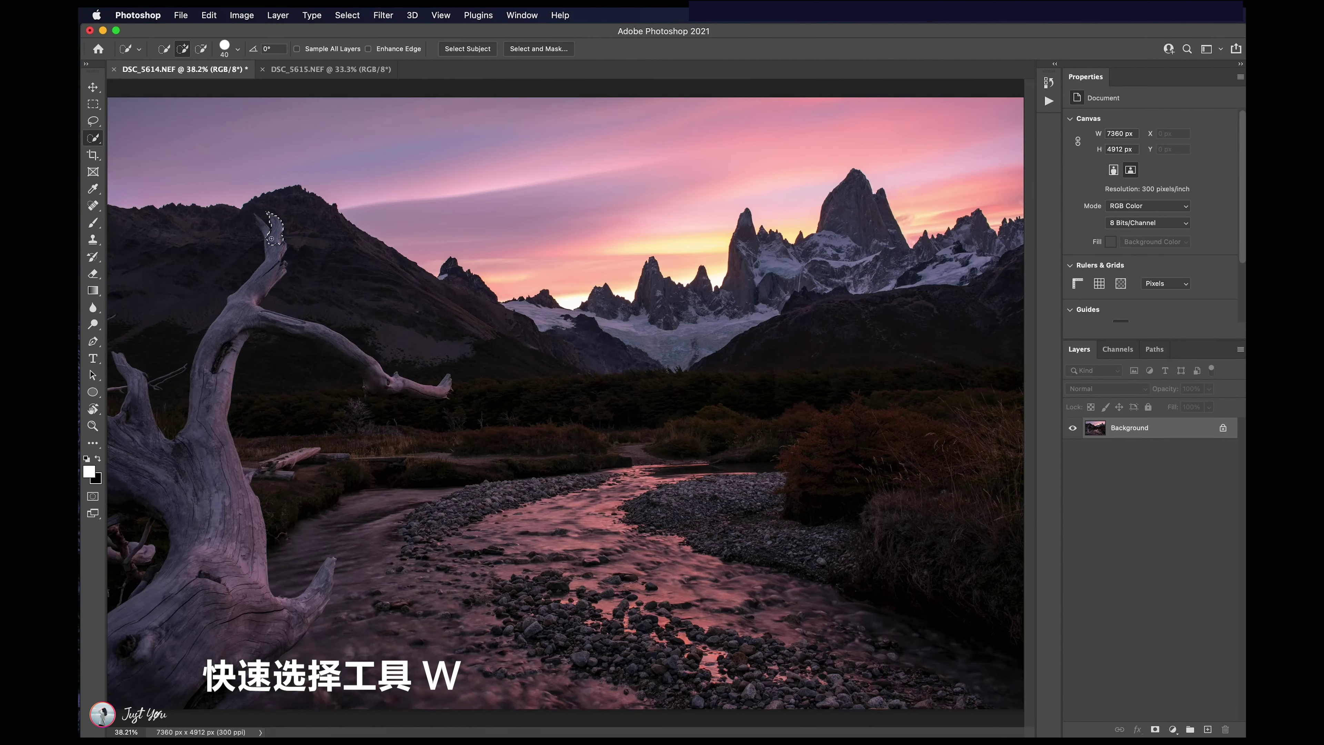
Step: Quick-select the driftwood trunk and branches, subtracting stray areas with a smaller brush
drag(209, 505, 159, 528)
click(201, 49)
scroll(147, 390, up, 3)
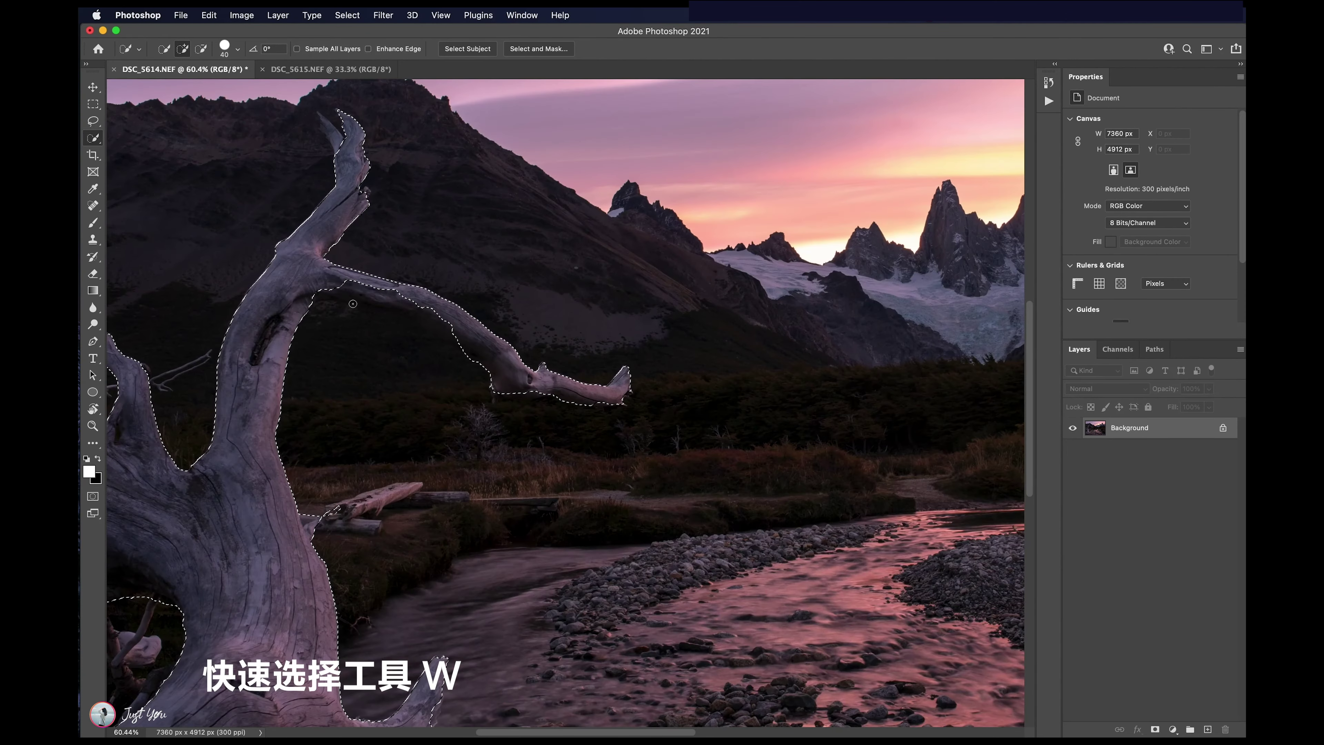
key(bracketleft)
key(bracketleft)
key(bracketleft)
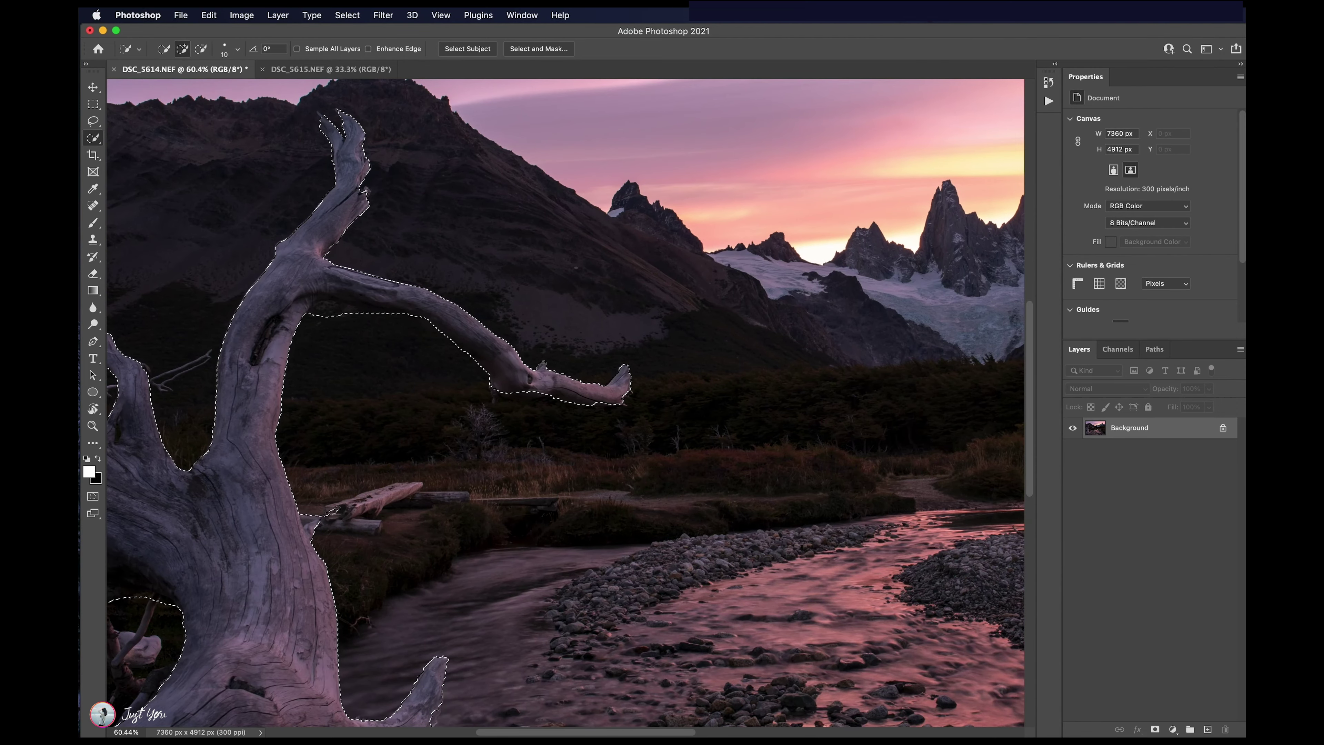
scroll(365, 209, left, 5)
scroll(465, 332, down, 8)
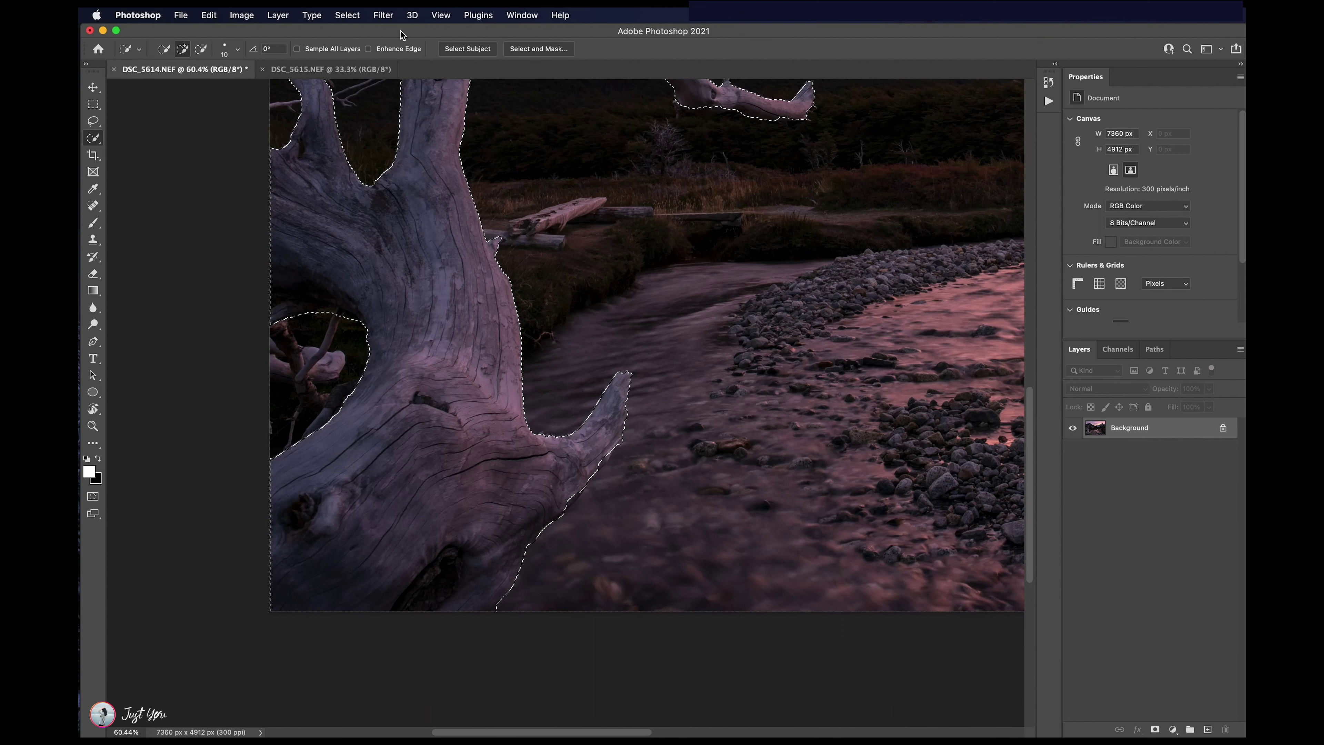
Step: Save the driftwood selection as a channel named 'Log'
click(347, 15)
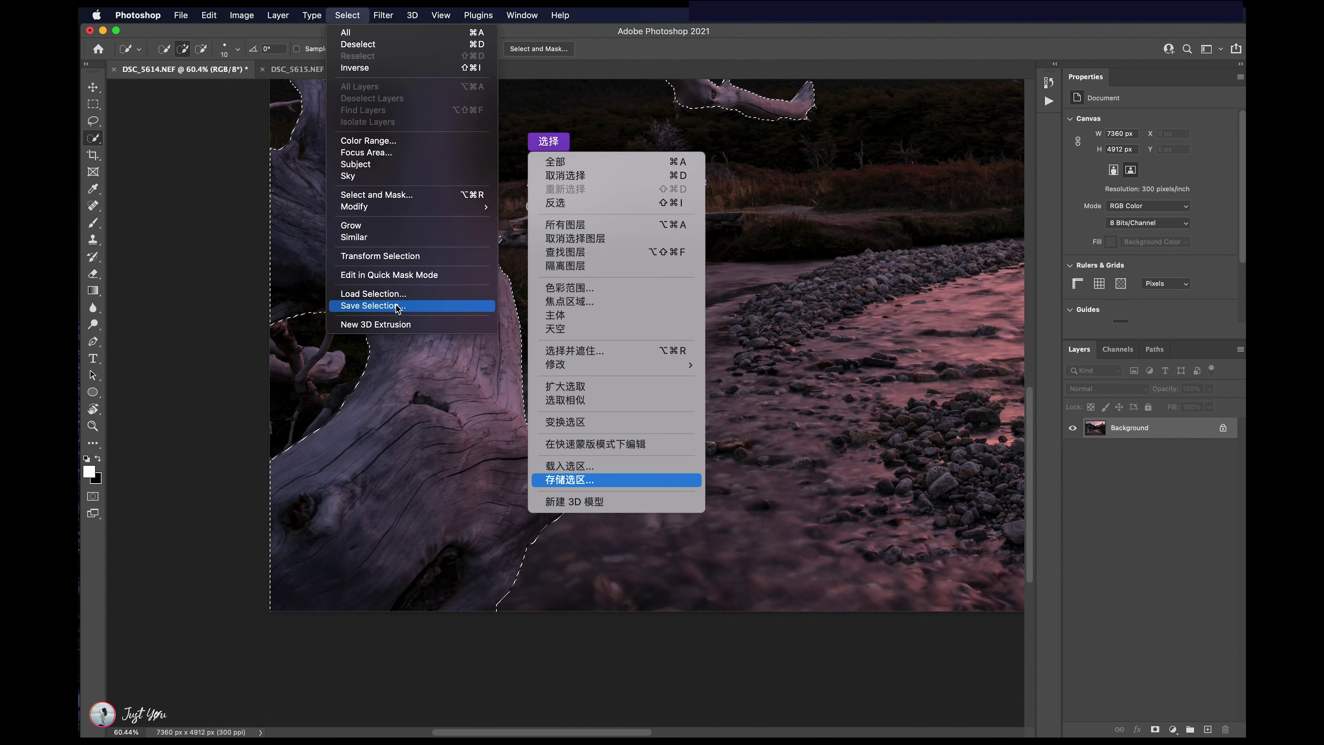
click(395, 306)
text(Log)
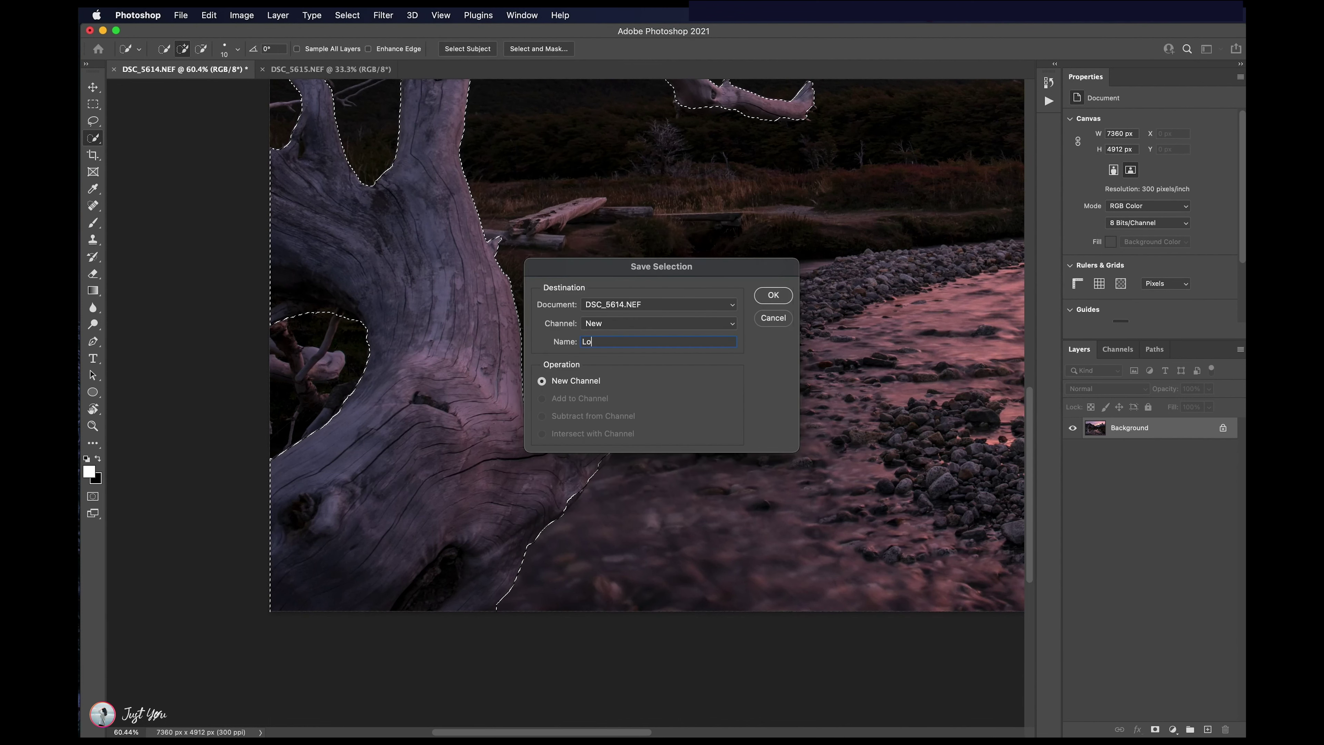
click(774, 295)
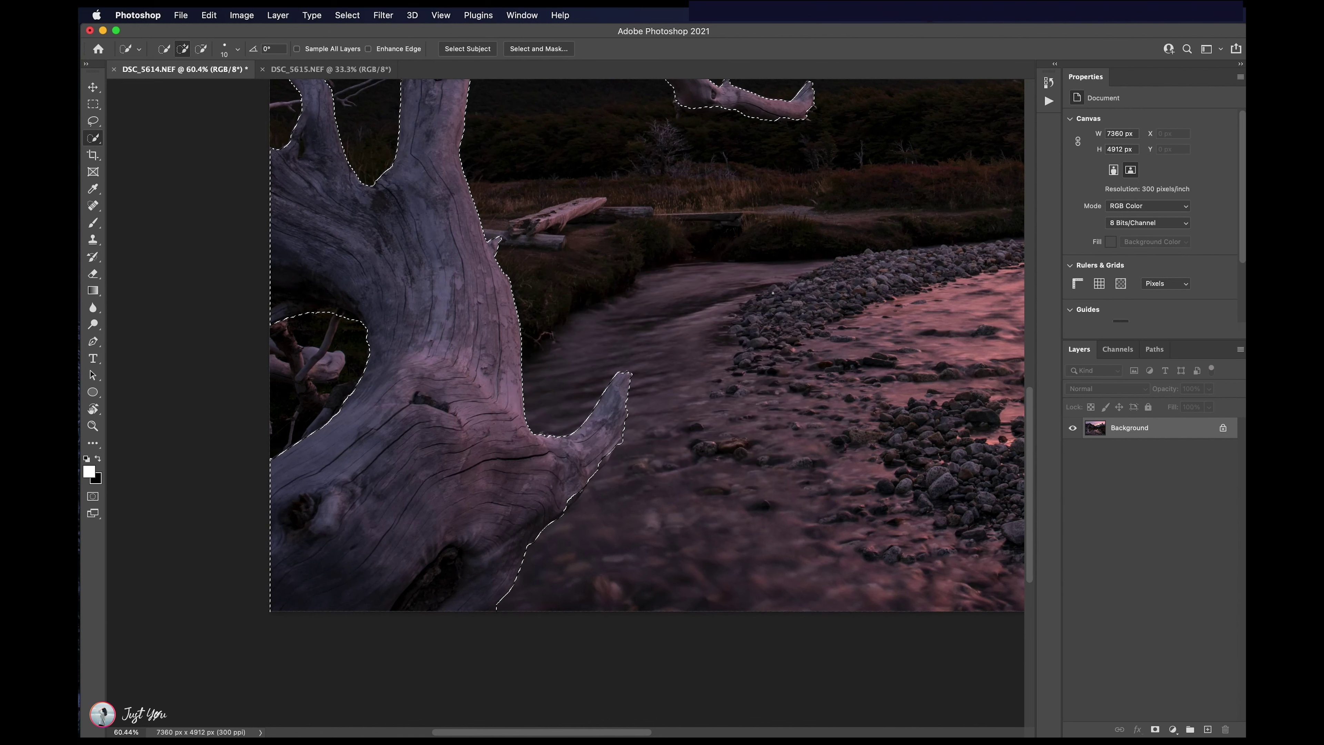
click(347, 15)
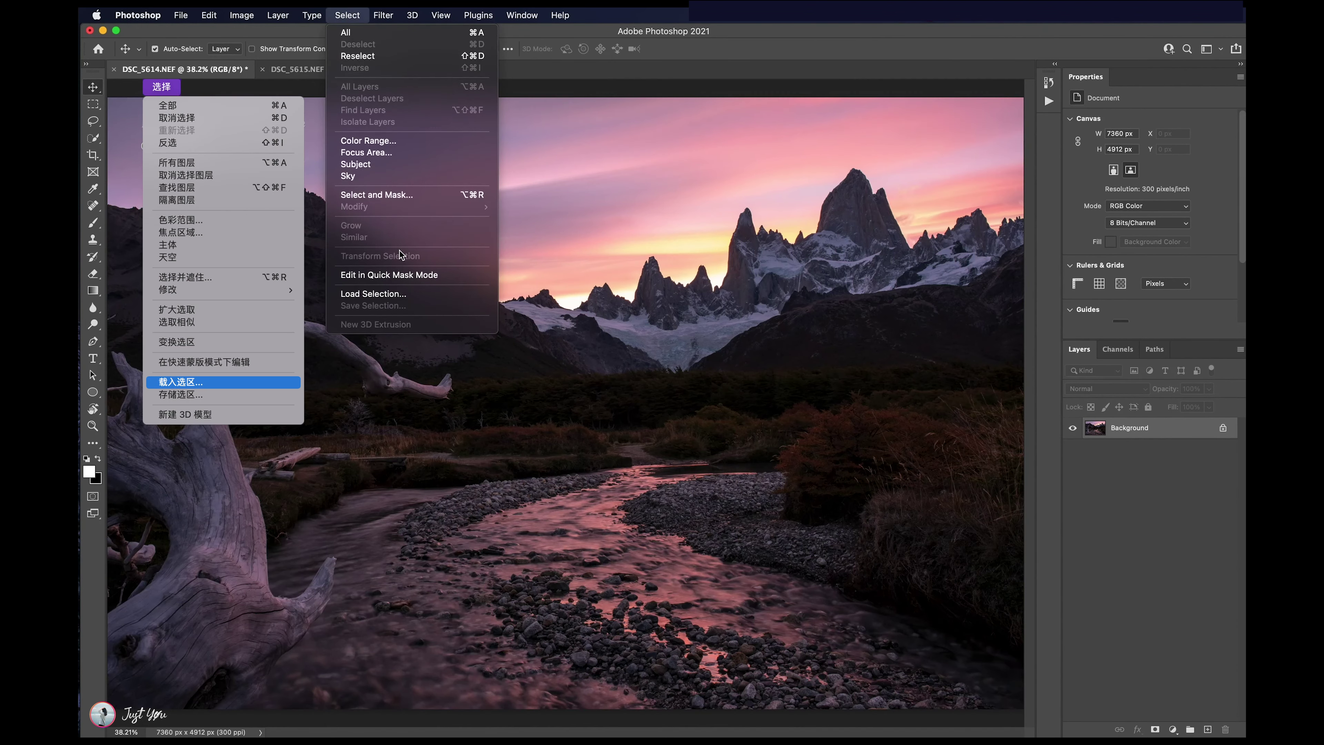
Step: Load the inverted Sky channel, then subtract the Log channel to select land without driftwood
click(401, 297)
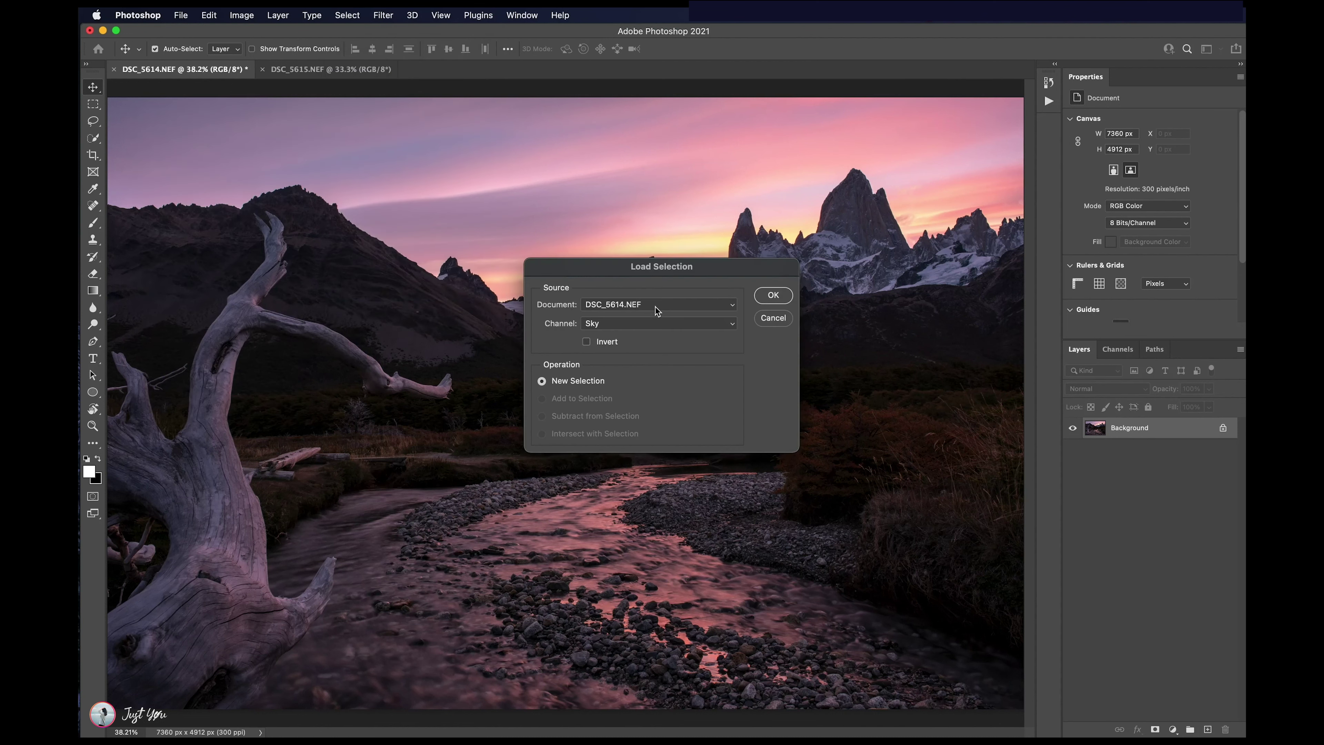
click(658, 321)
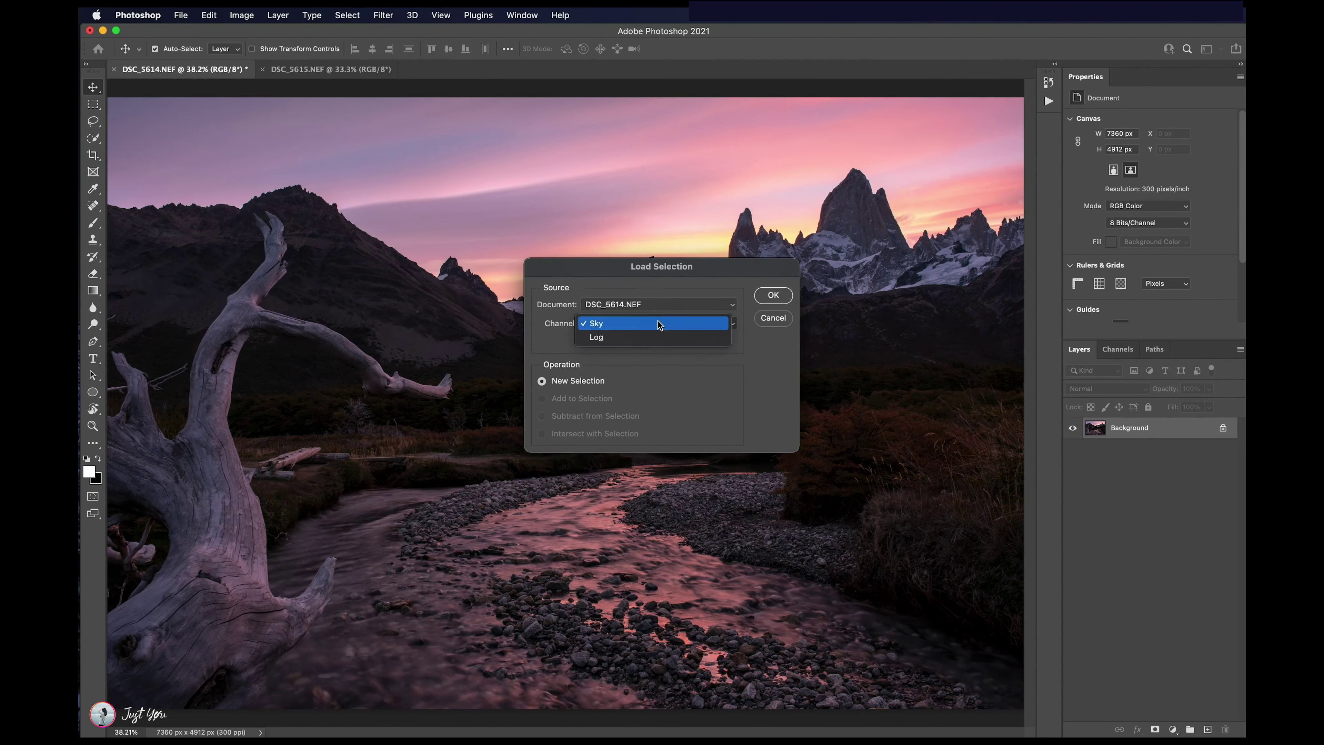
click(781, 324)
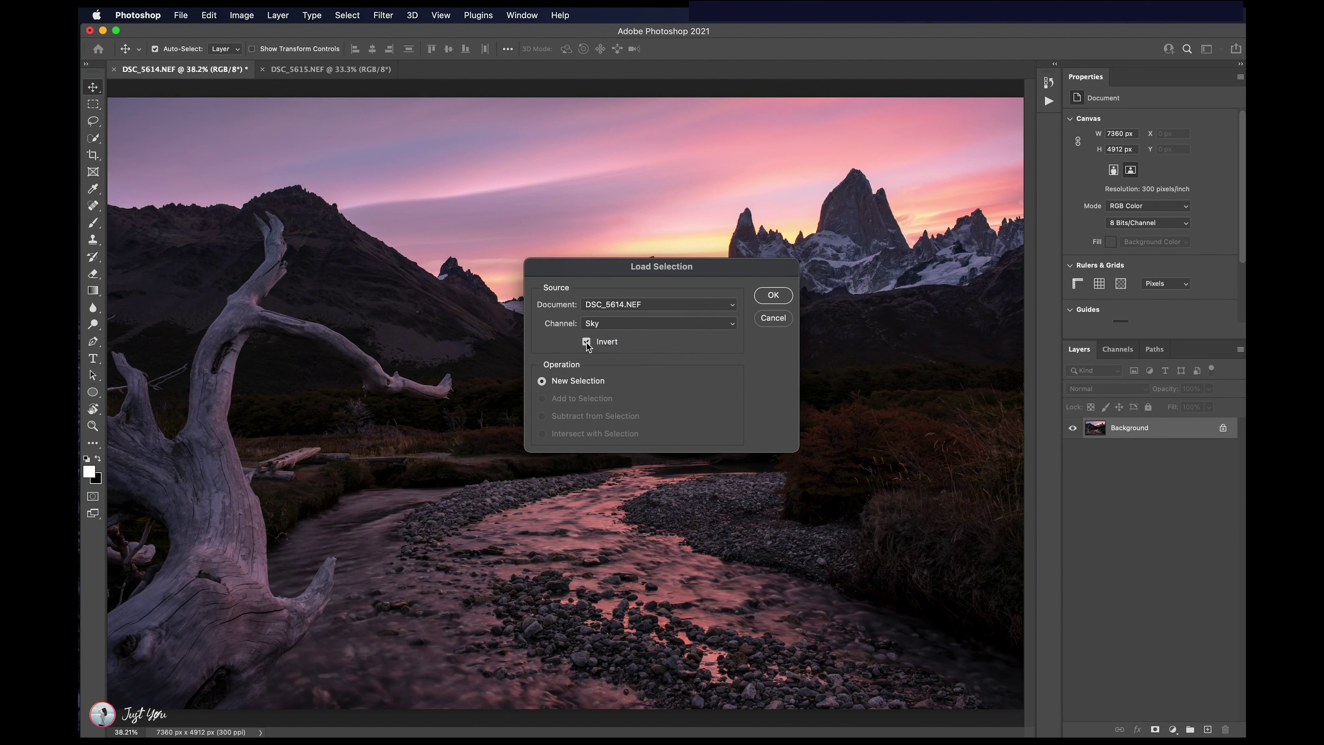
click(773, 296)
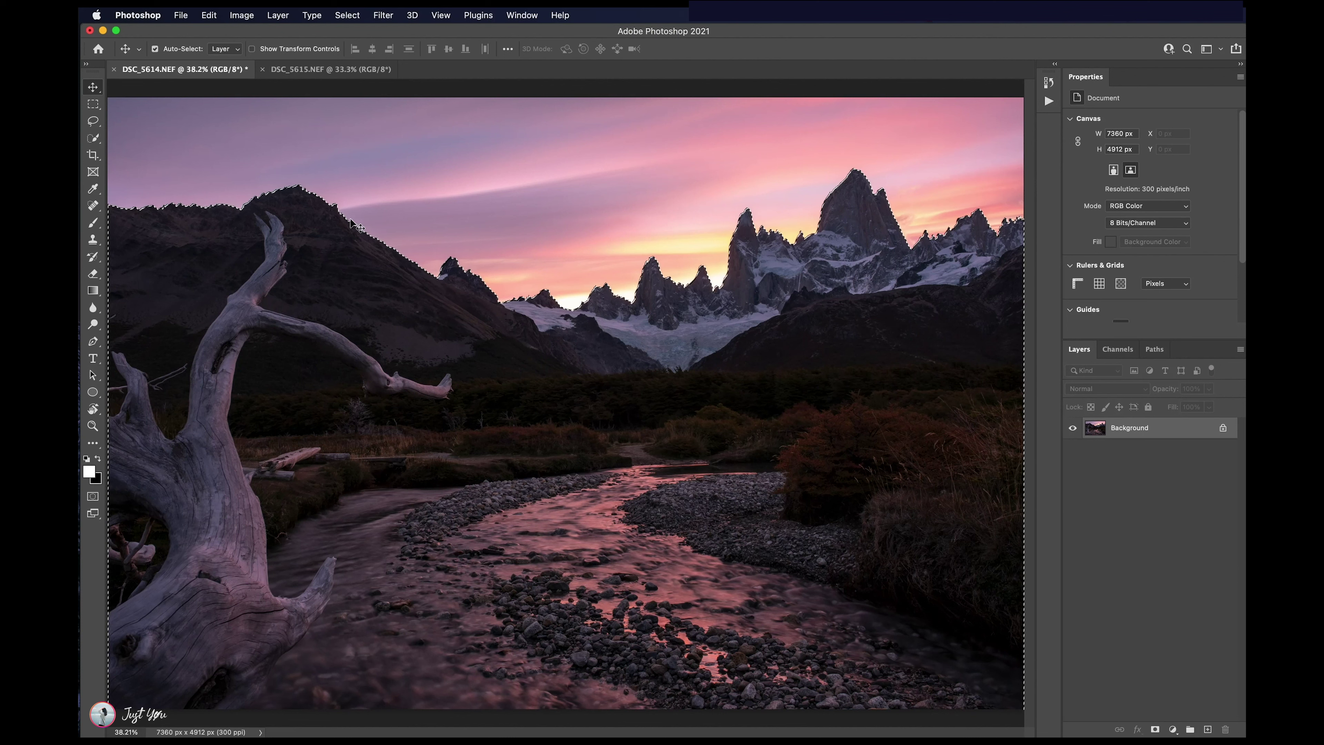
click(347, 15)
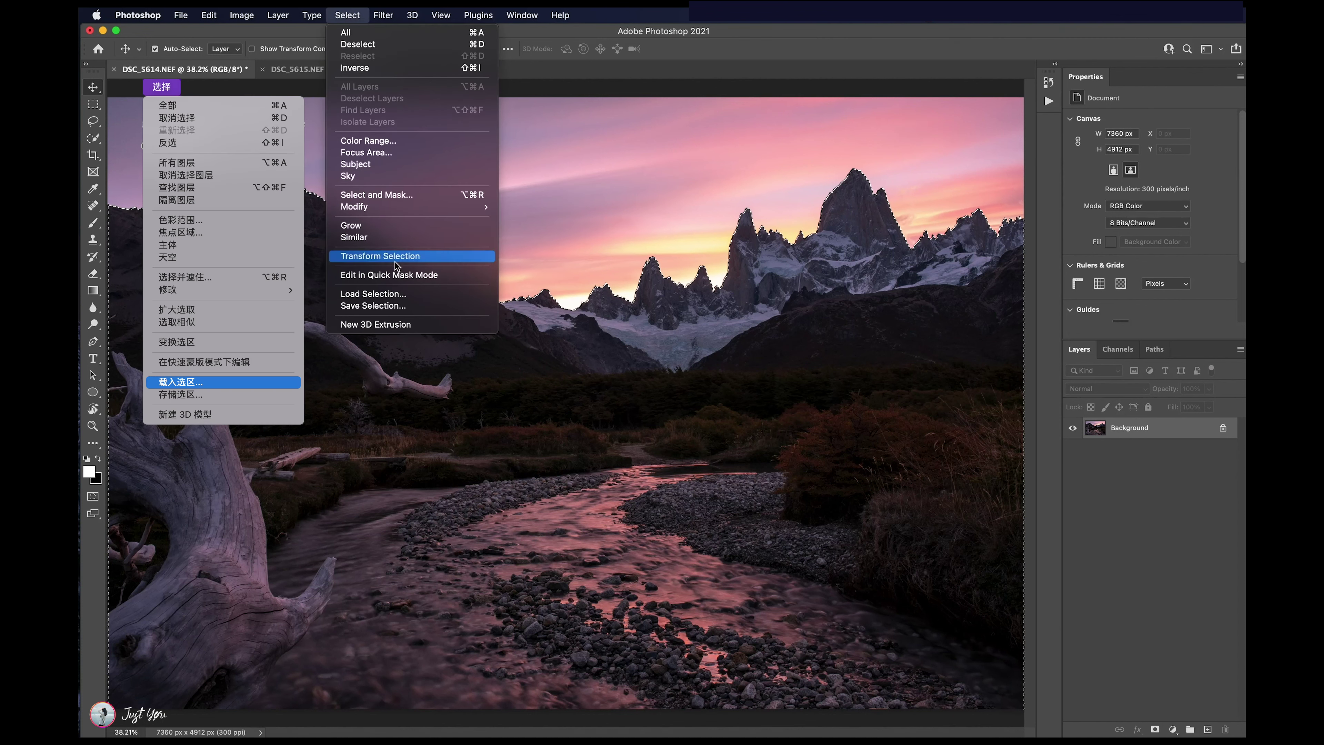
click(401, 295)
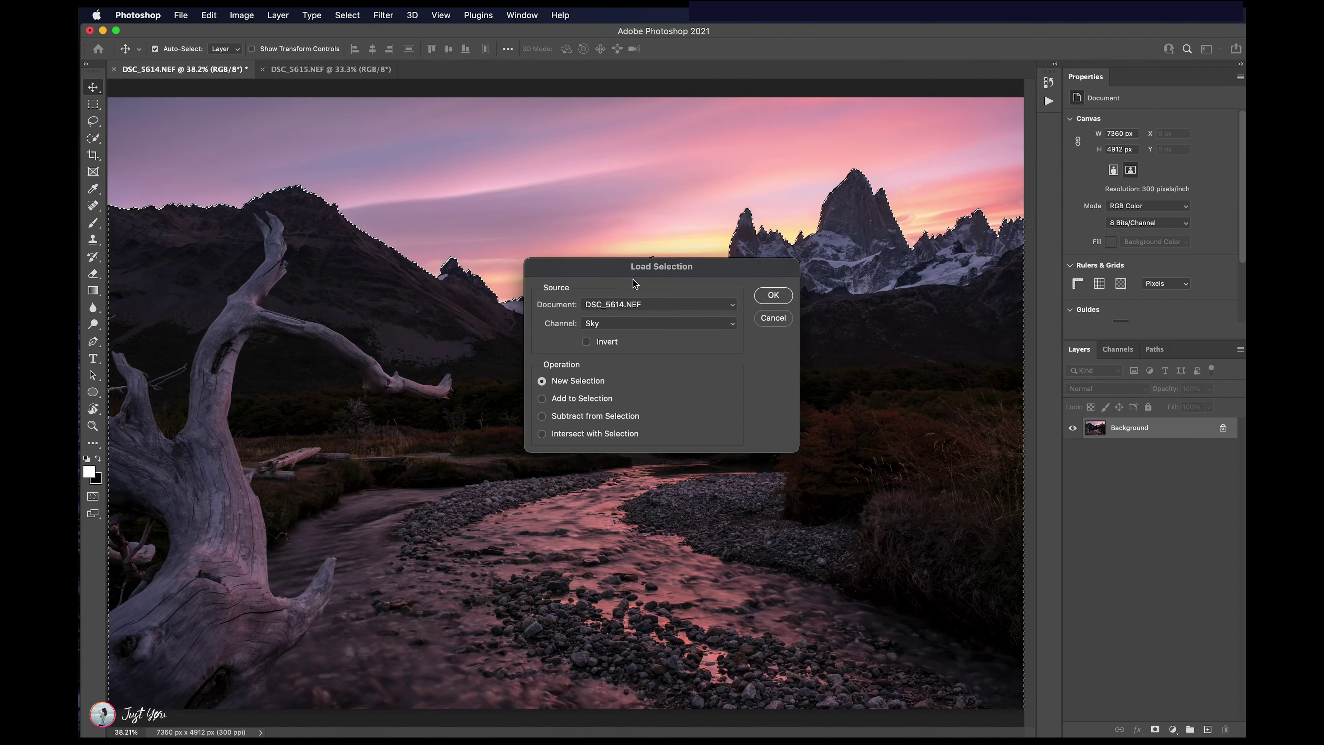
click(698, 326)
click(687, 339)
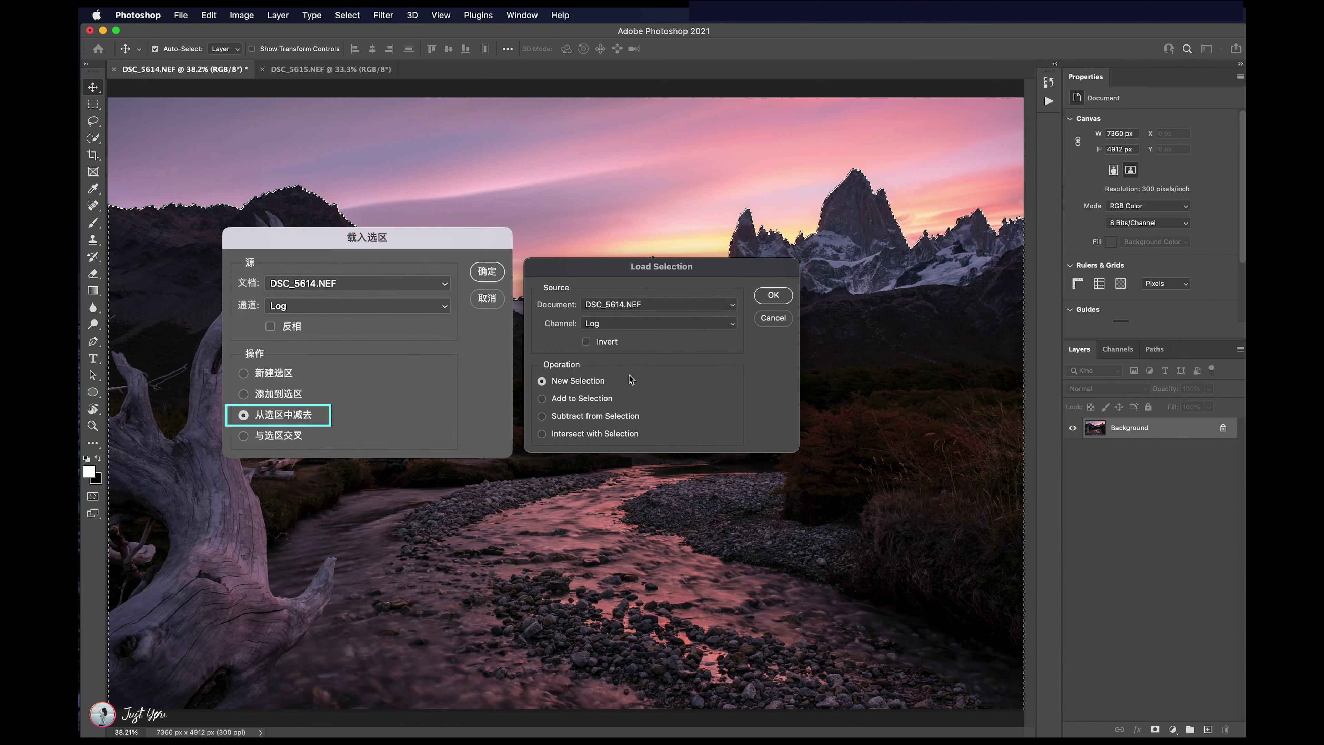
click(578, 417)
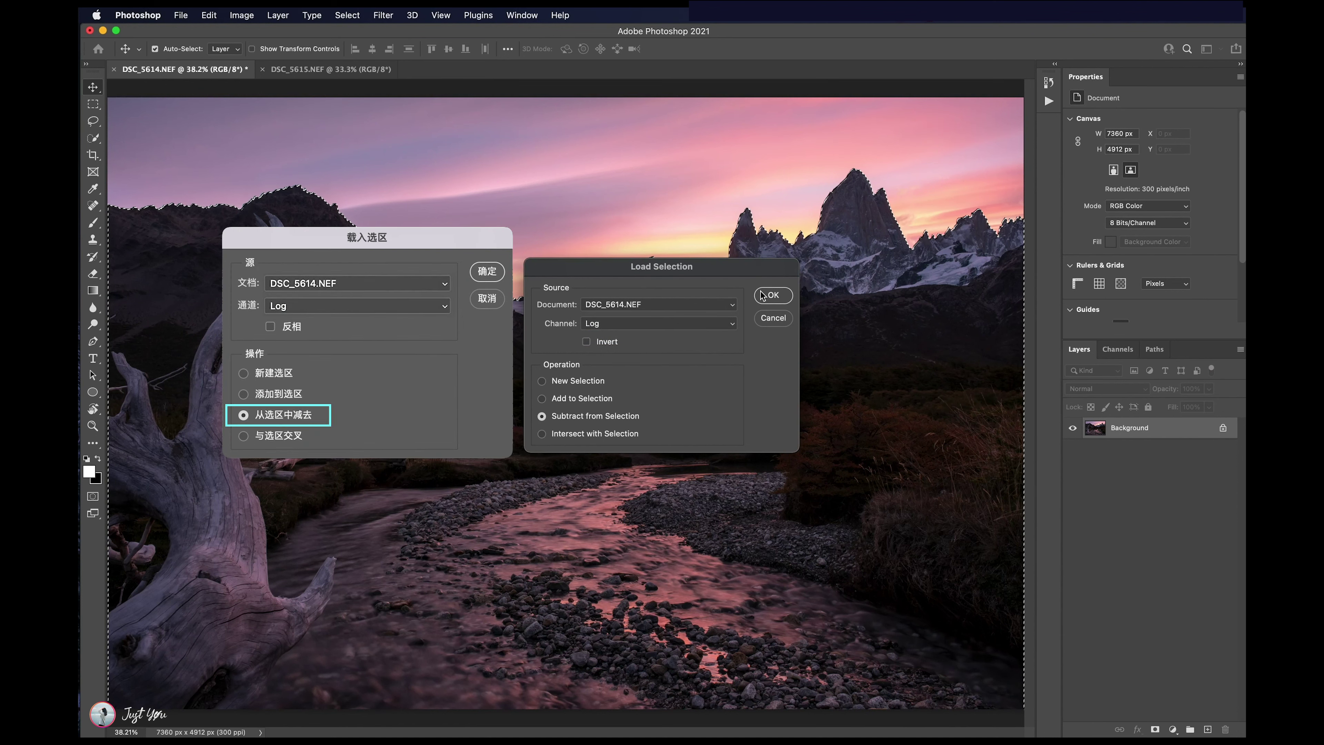
click(772, 295)
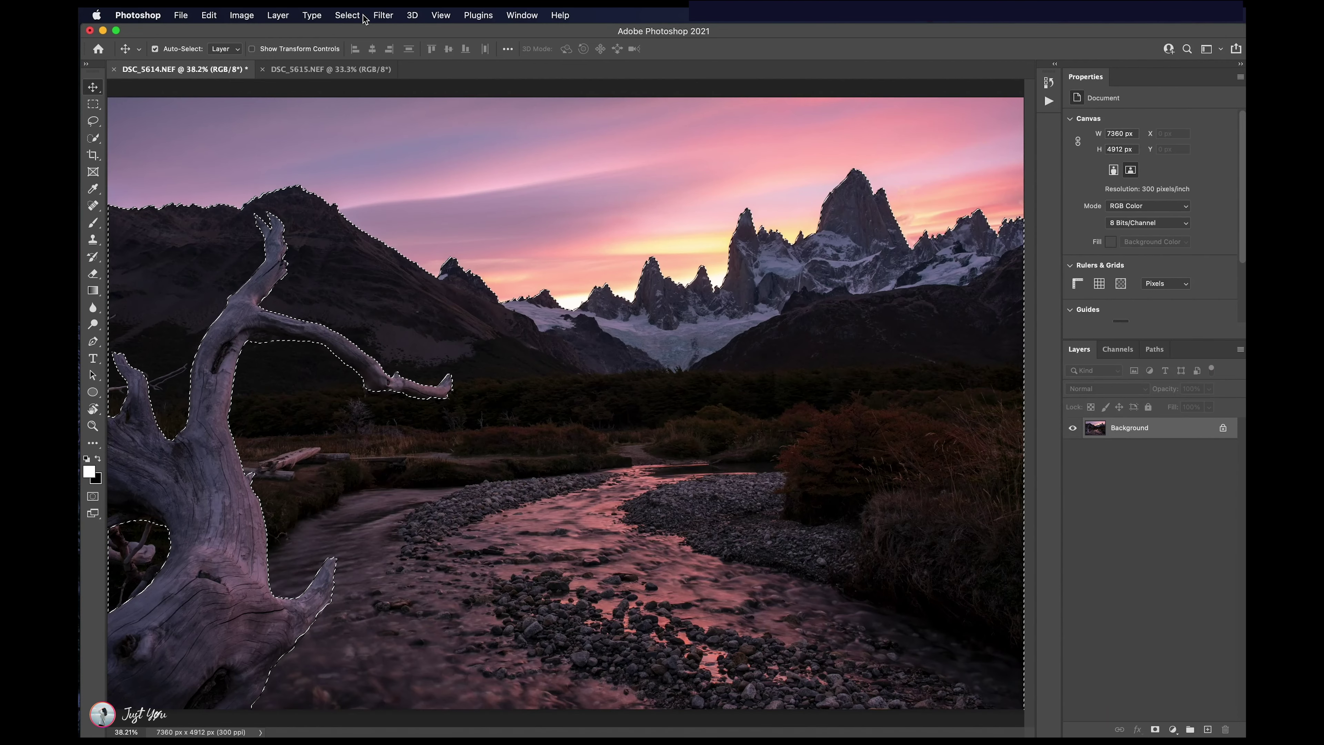
Step: Save the land-without-tree selection as a channel and bring DSC_5615 forward
click(347, 14)
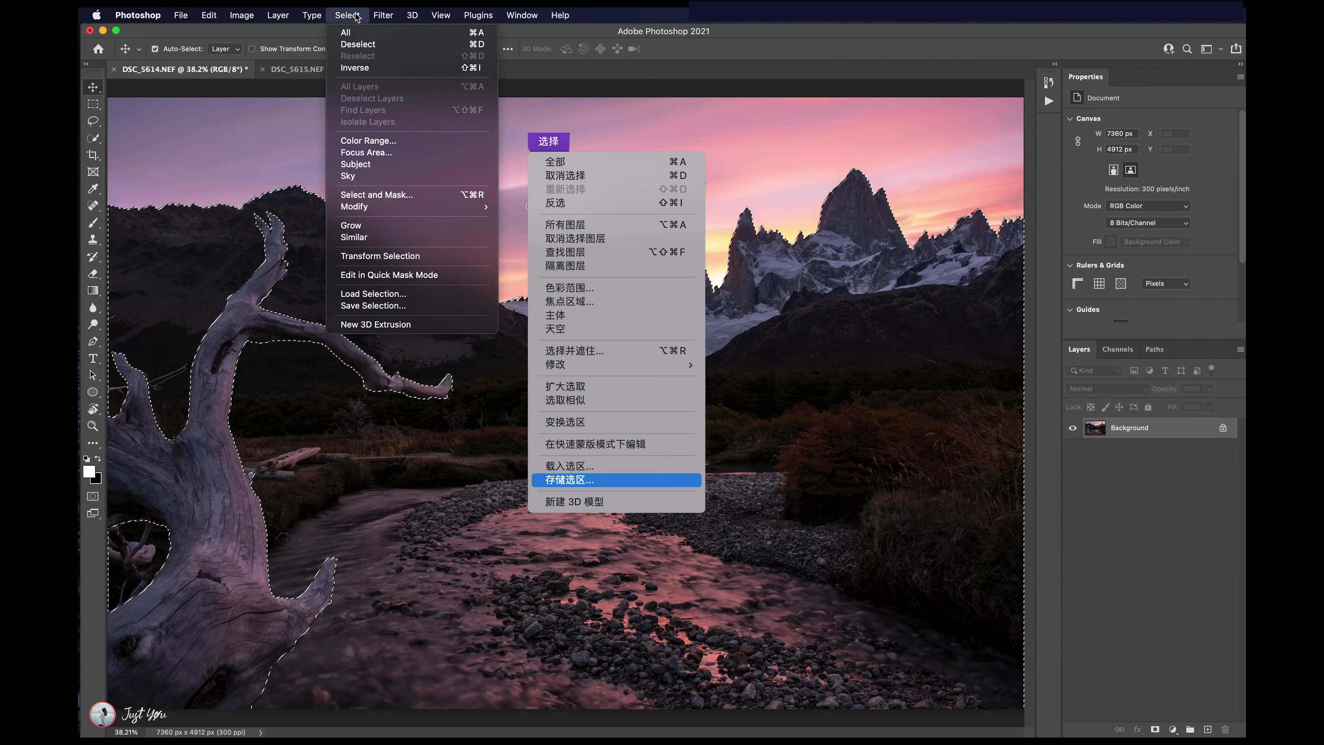
click(383, 306)
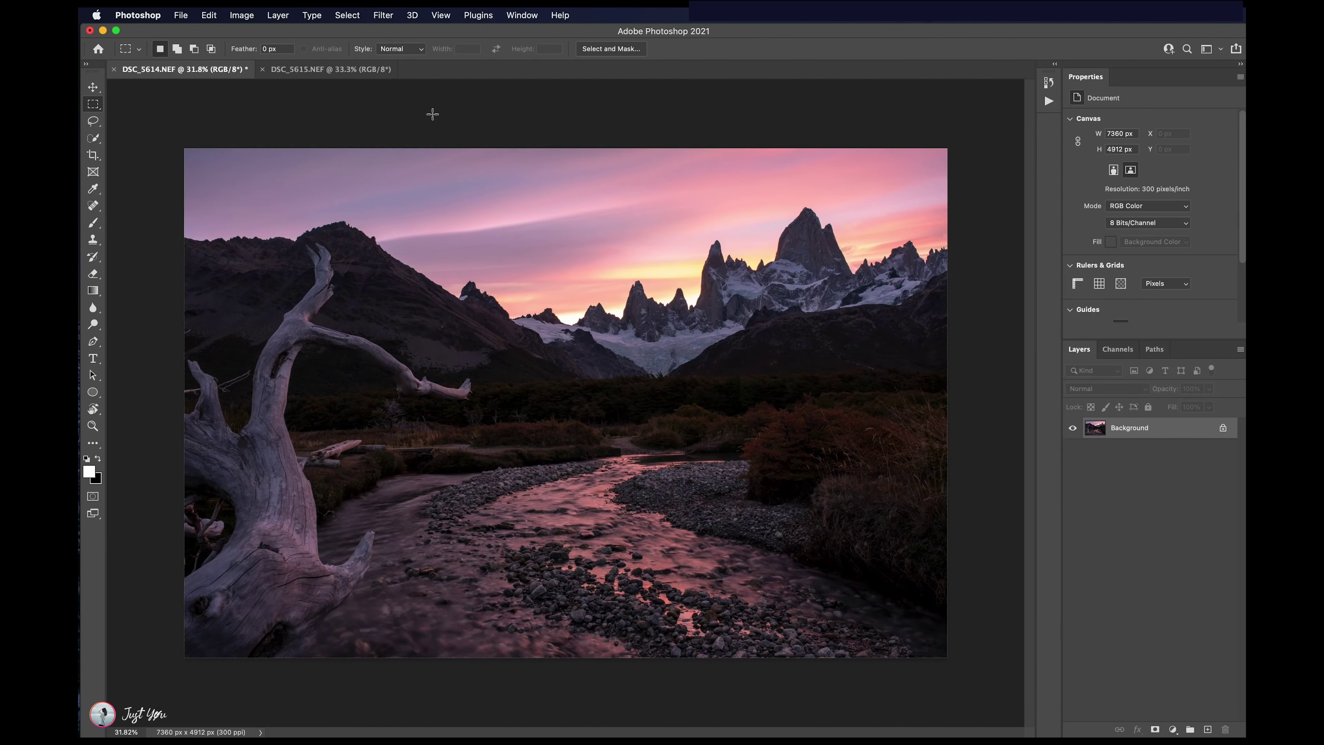
click(344, 73)
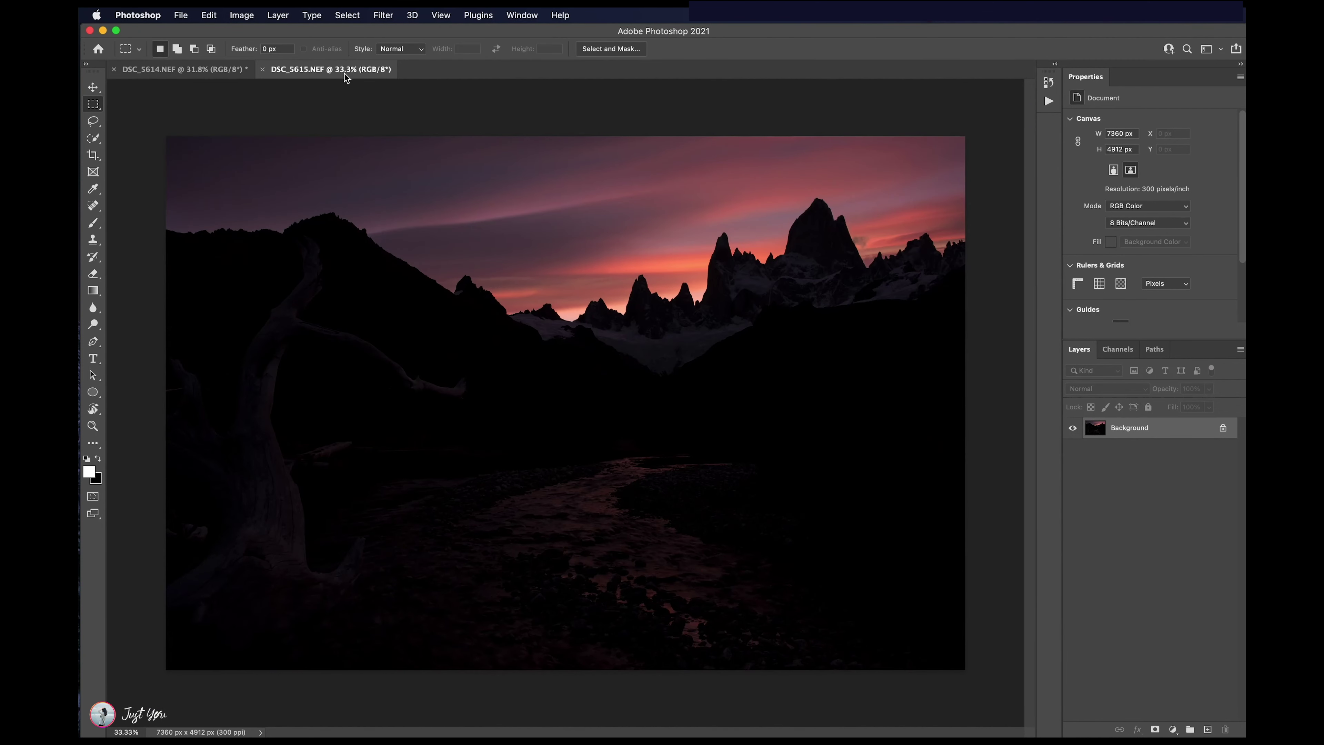
Step: Paste the dark exposure into DSC_5614 as Layer 1 and toggle it to compare
click(183, 69)
key(super+v)
click(1073, 427)
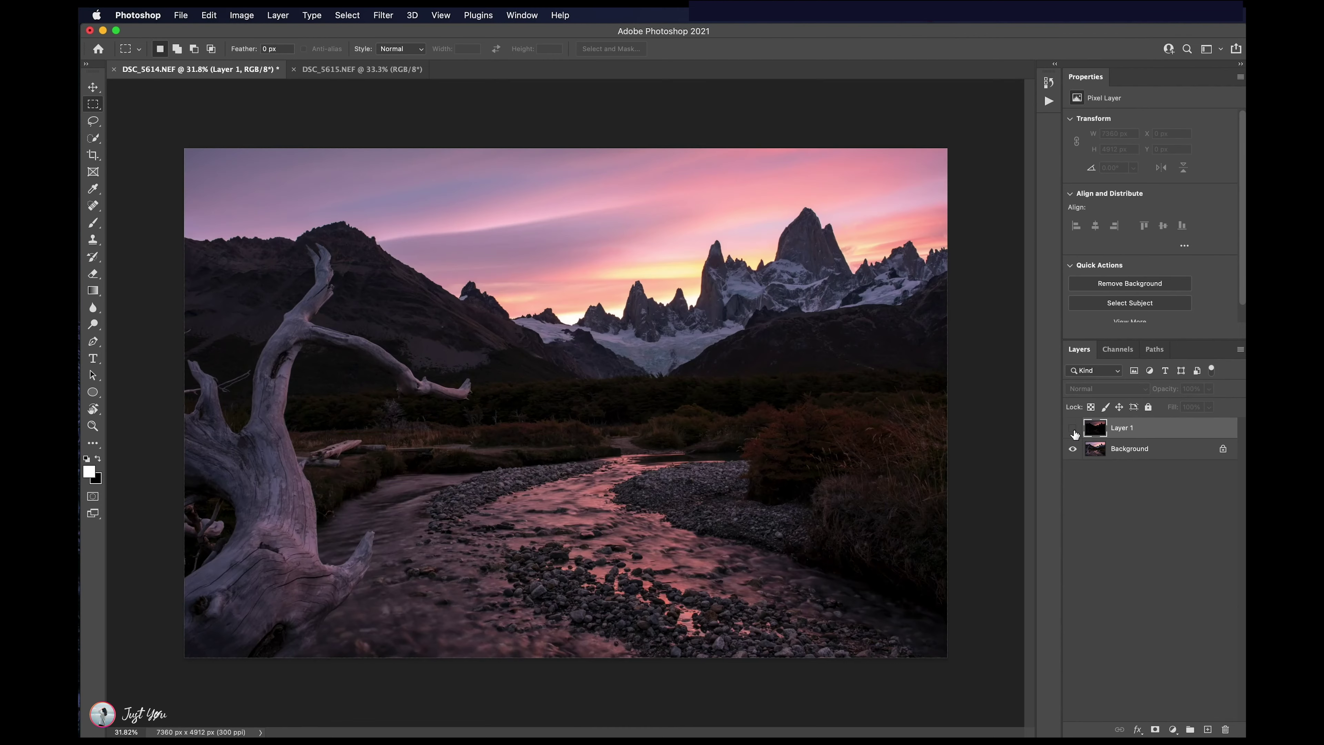
click(1073, 431)
click(1073, 428)
click(1072, 427)
Step: Mask Layer 1 by painting black at 100% opacity over the land in the inverted Sky selection
click(1155, 729)
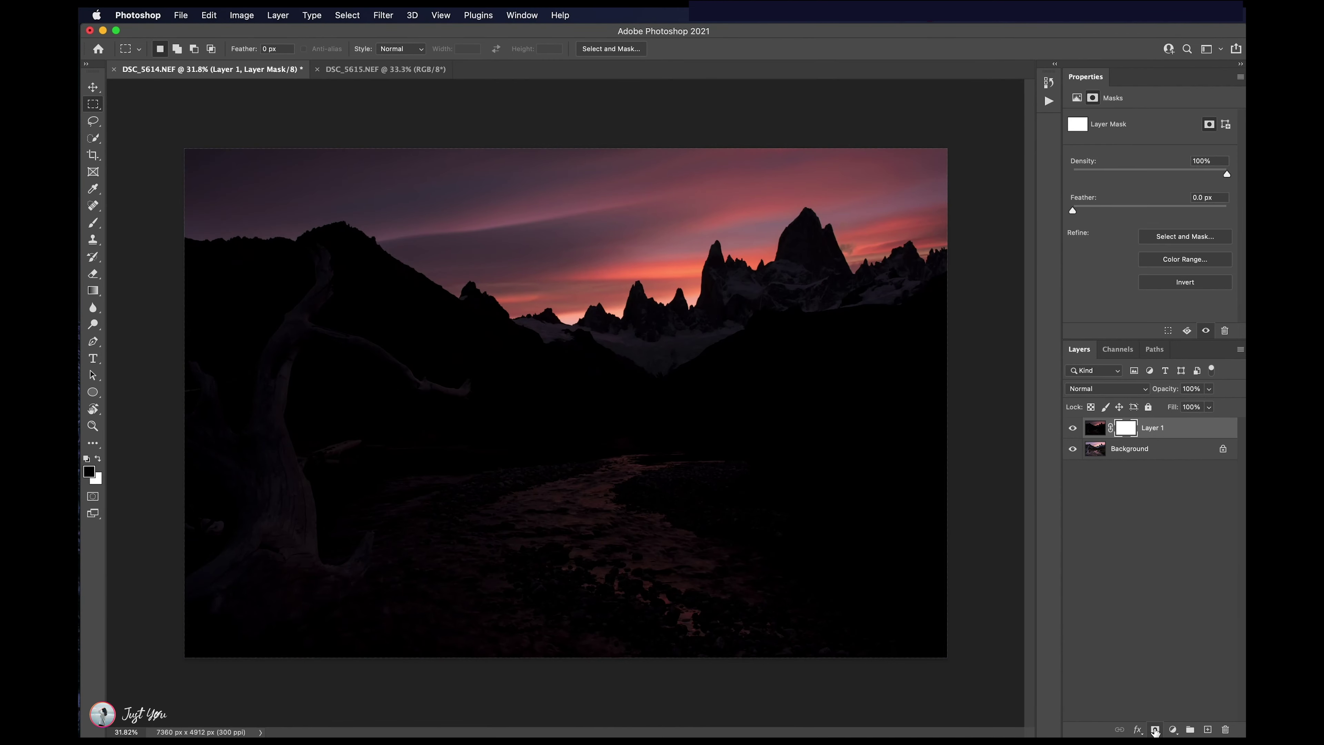
click(352, 16)
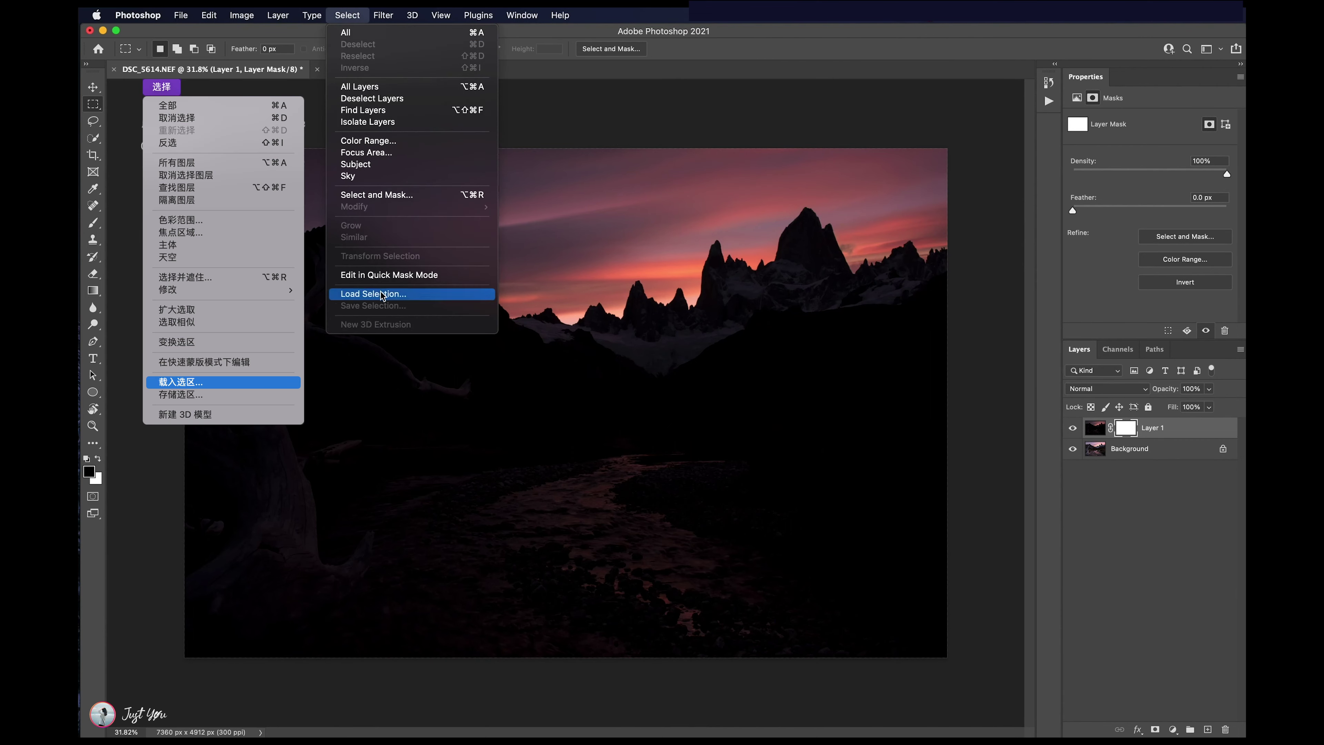
click(388, 294)
click(639, 323)
click(630, 361)
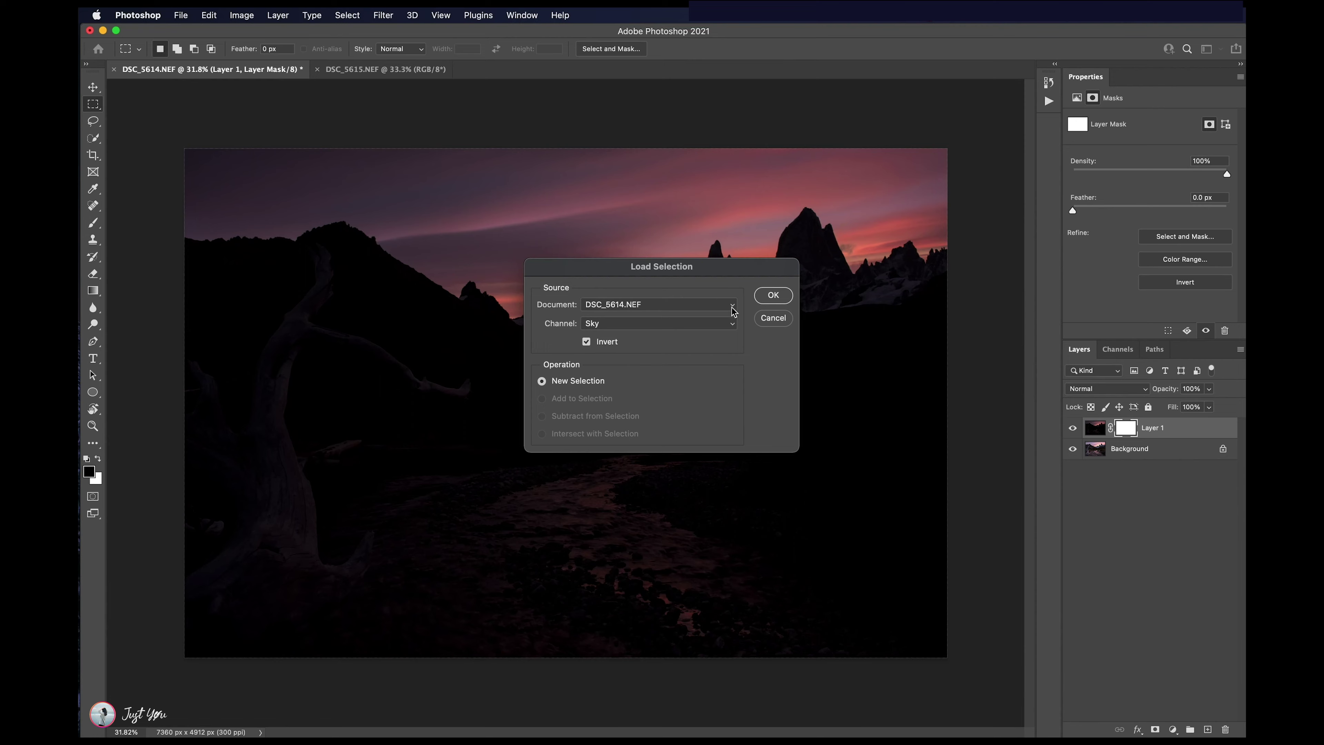
click(771, 296)
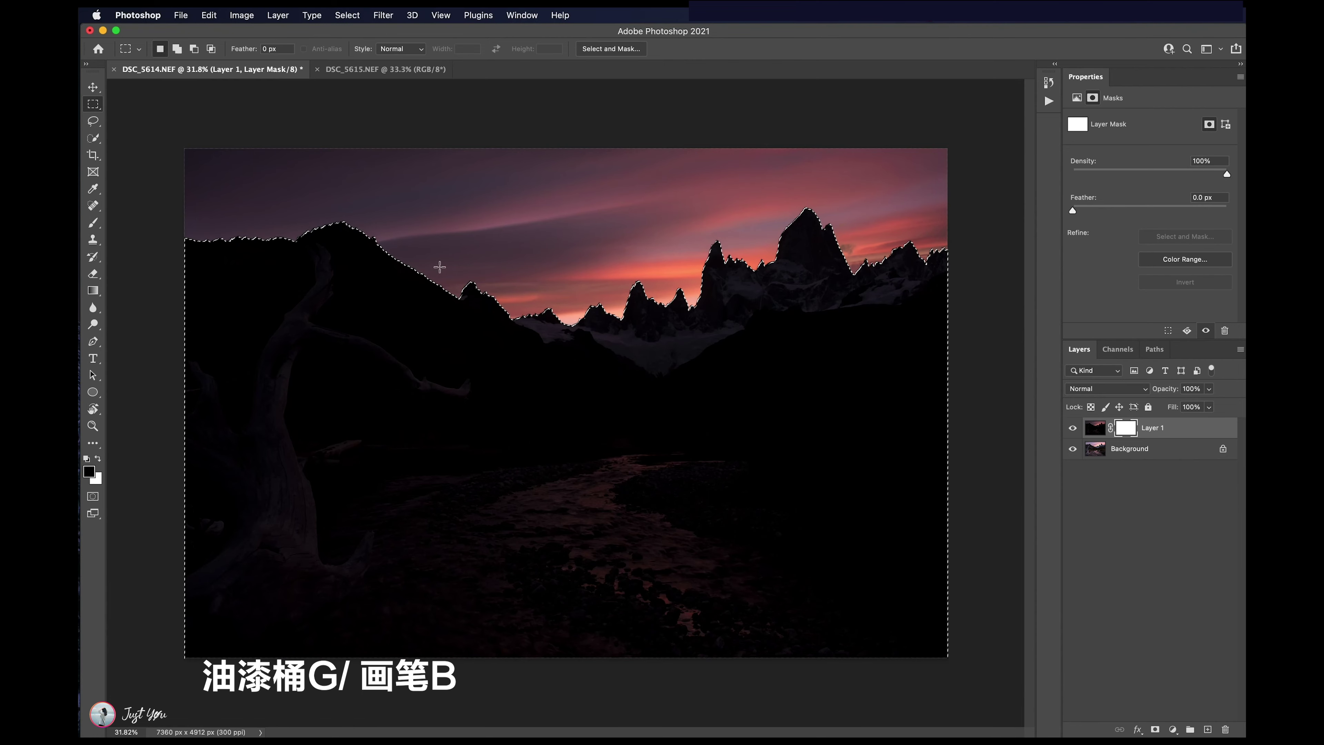
key(b)
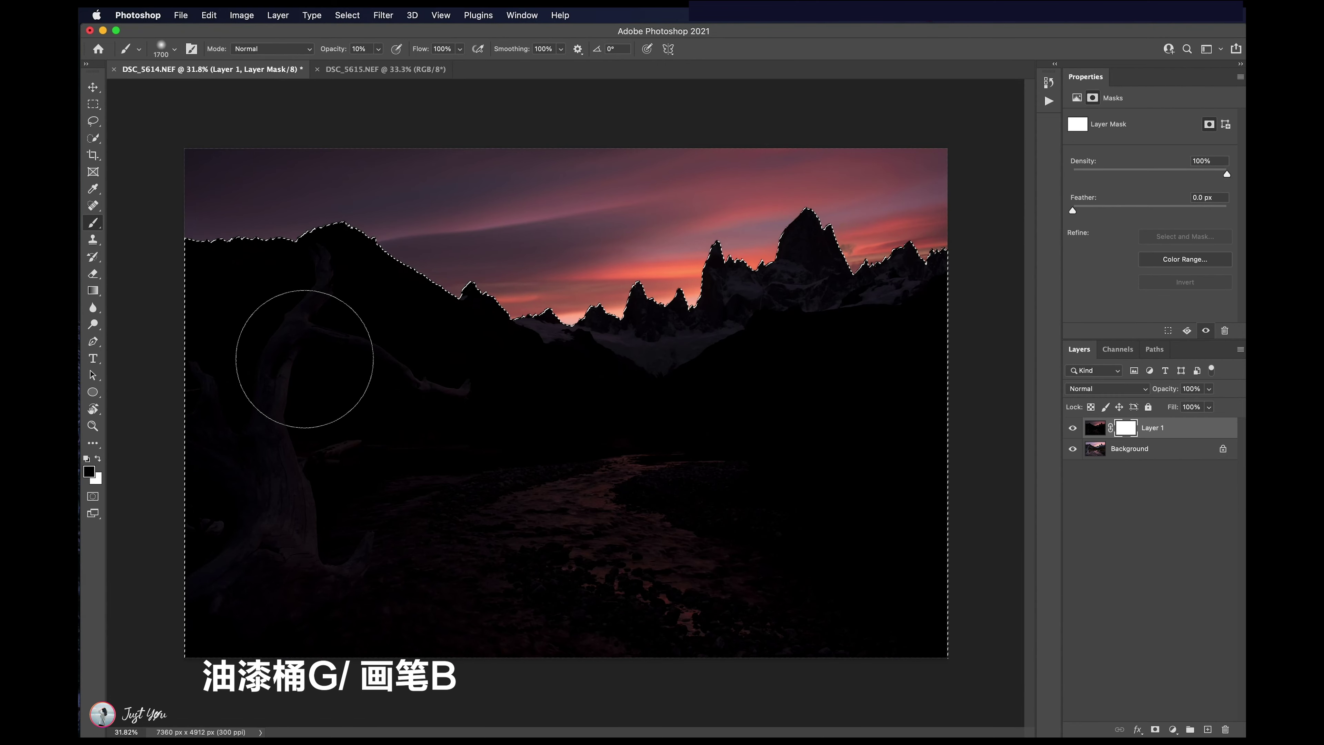
drag(378, 49, 431, 64)
mouse_move(224, 407)
mouse_down()
mouse_move(260, 428)
mouse_move(384, 236)
mouse_move(798, 296)
mouse_move(296, 633)
mouse_move(677, 599)
mouse_up()
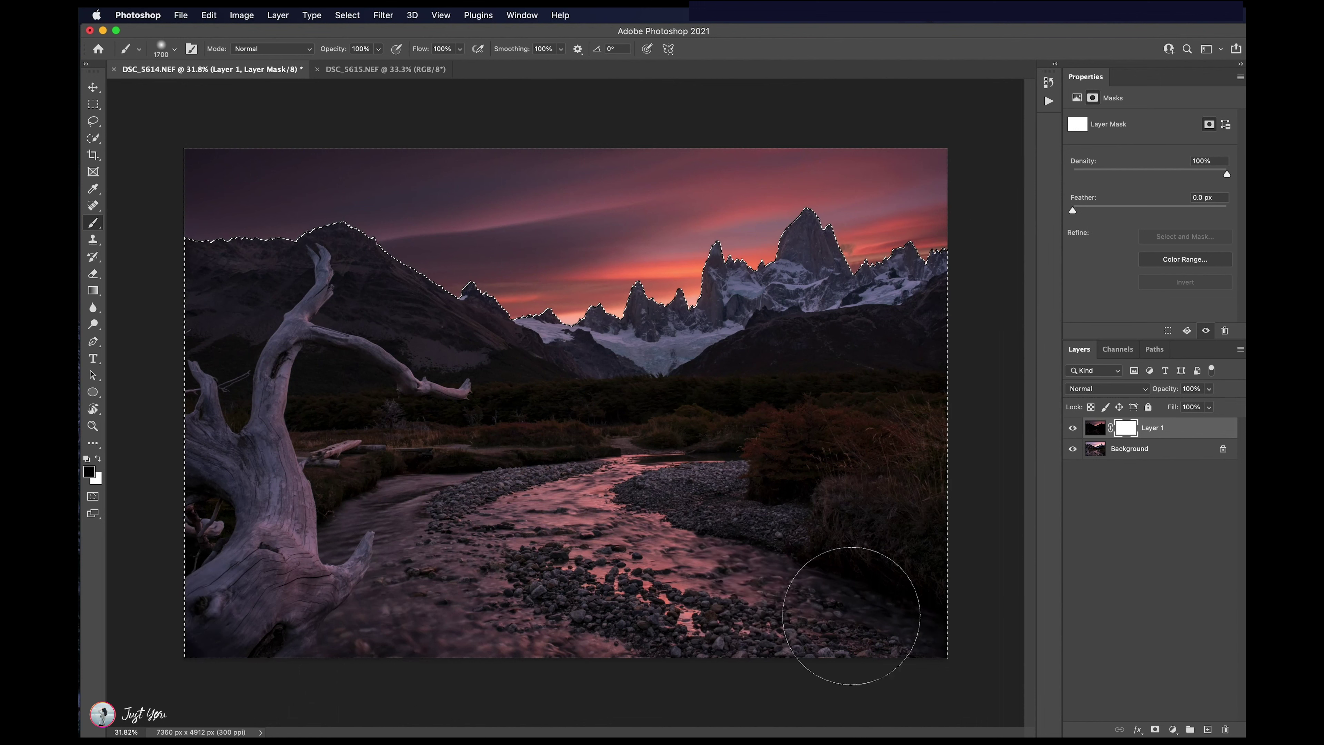
key(super+d)
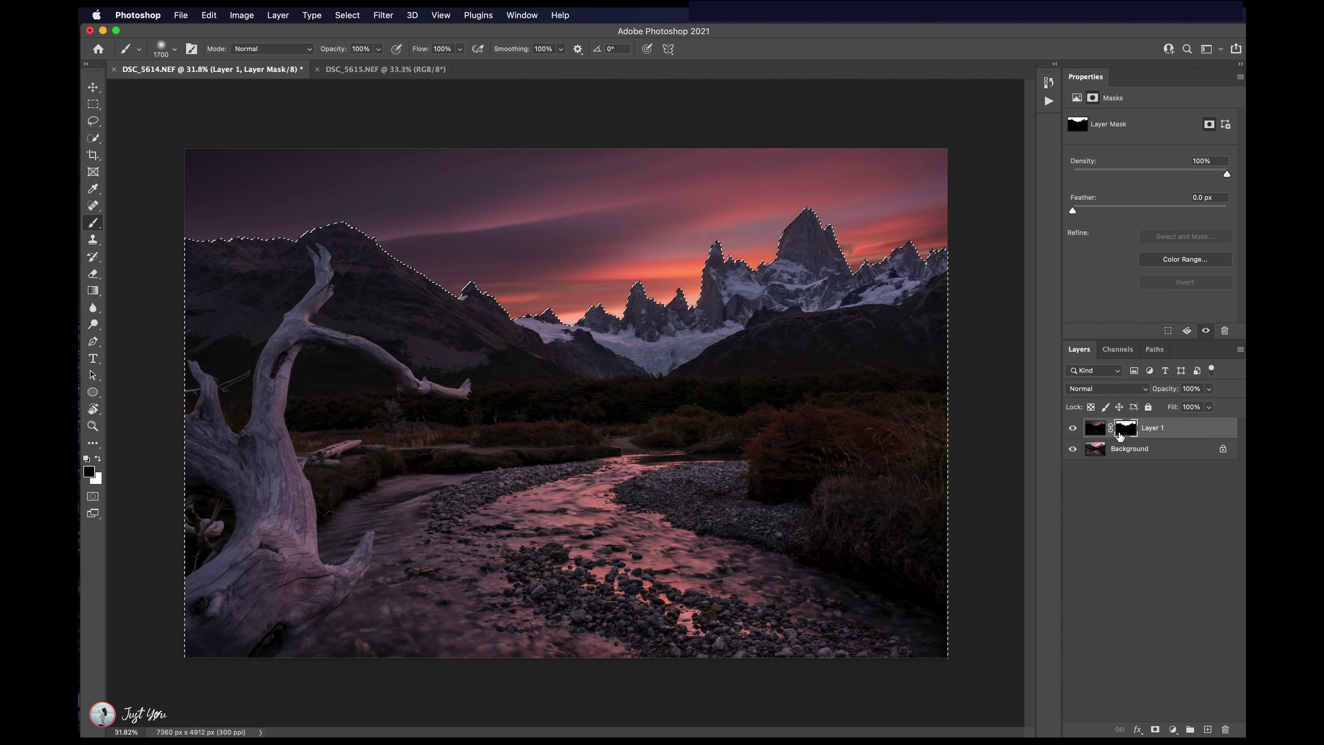
key(m)
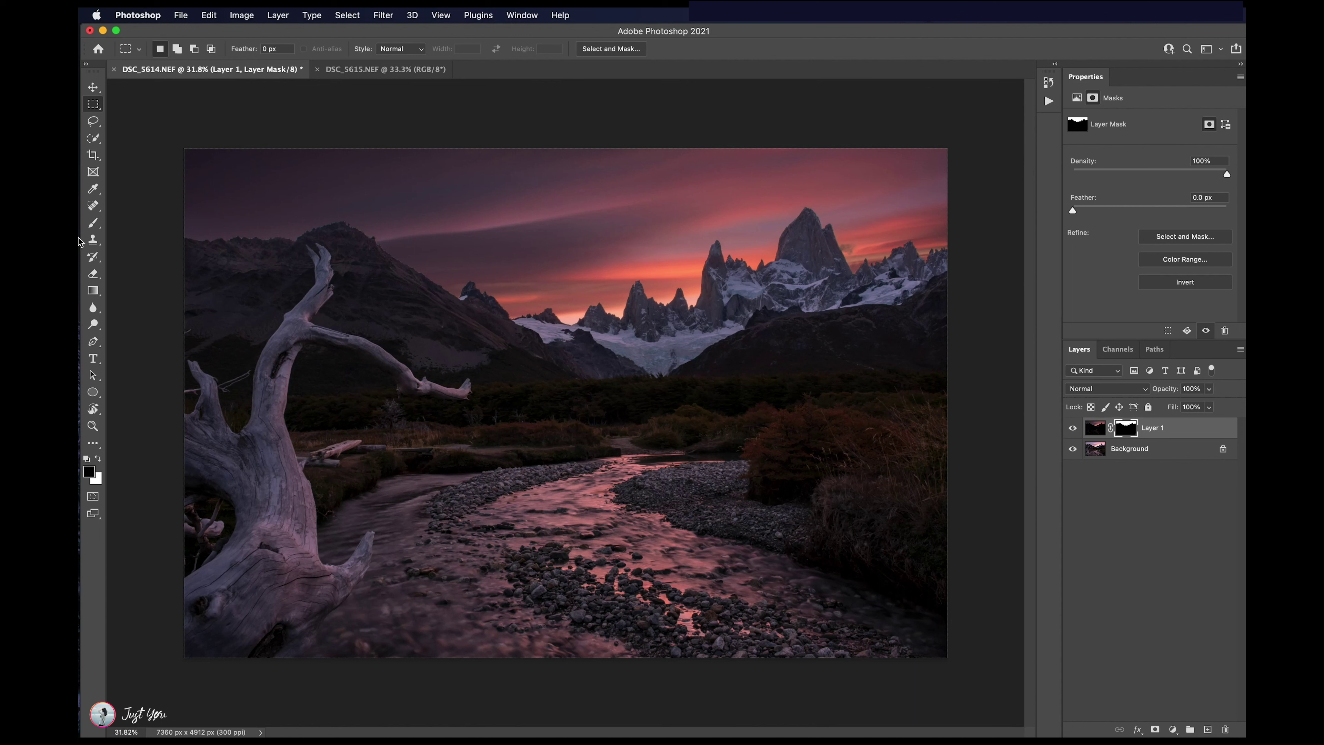
Step: Reload the Sky selection and brush Layer 1's mask at about 10–27% opacity
click(348, 15)
click(373, 294)
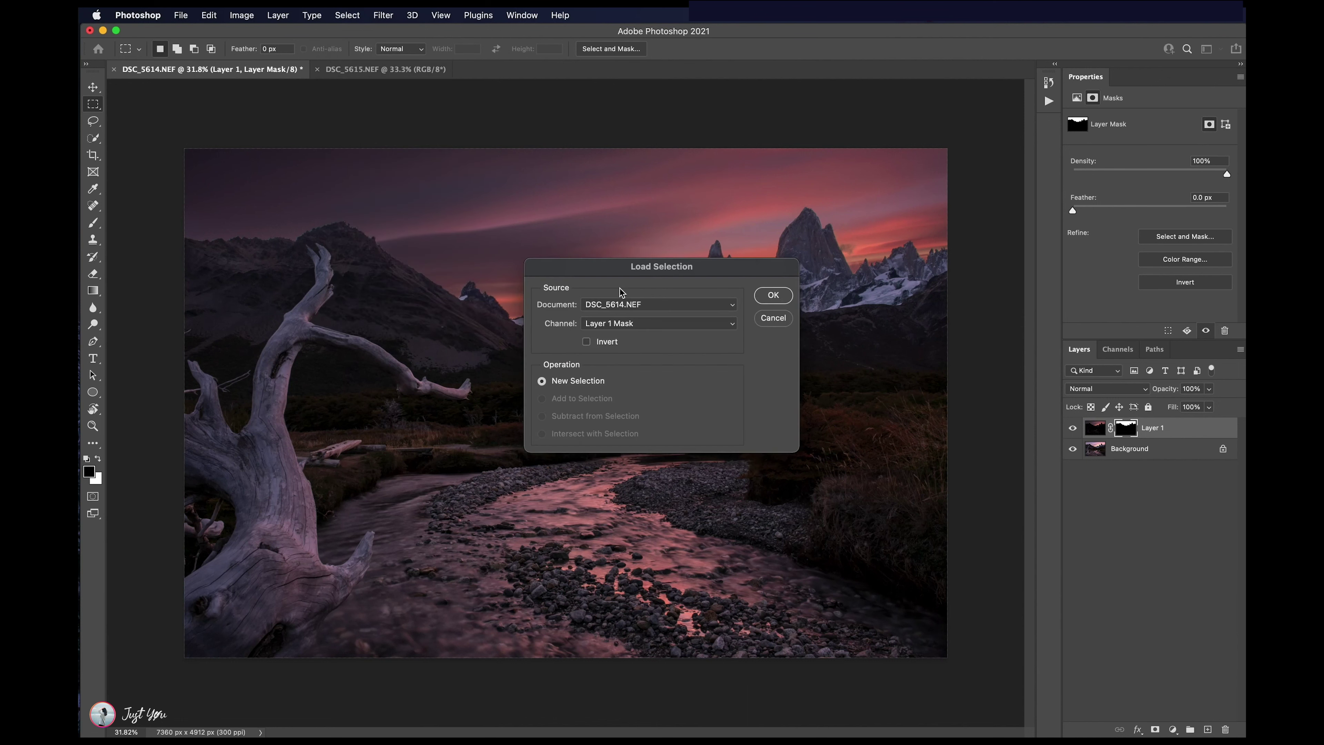
click(658, 324)
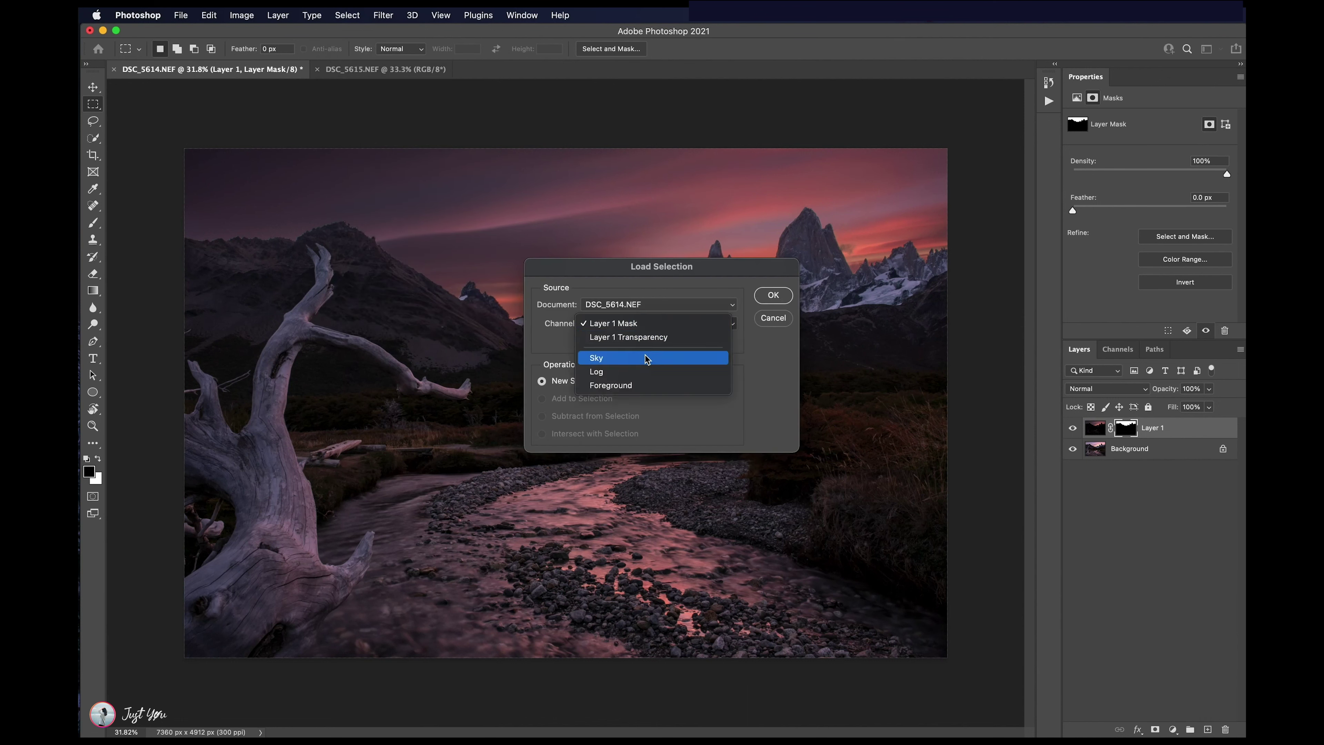
click(657, 358)
click(773, 295)
key(b)
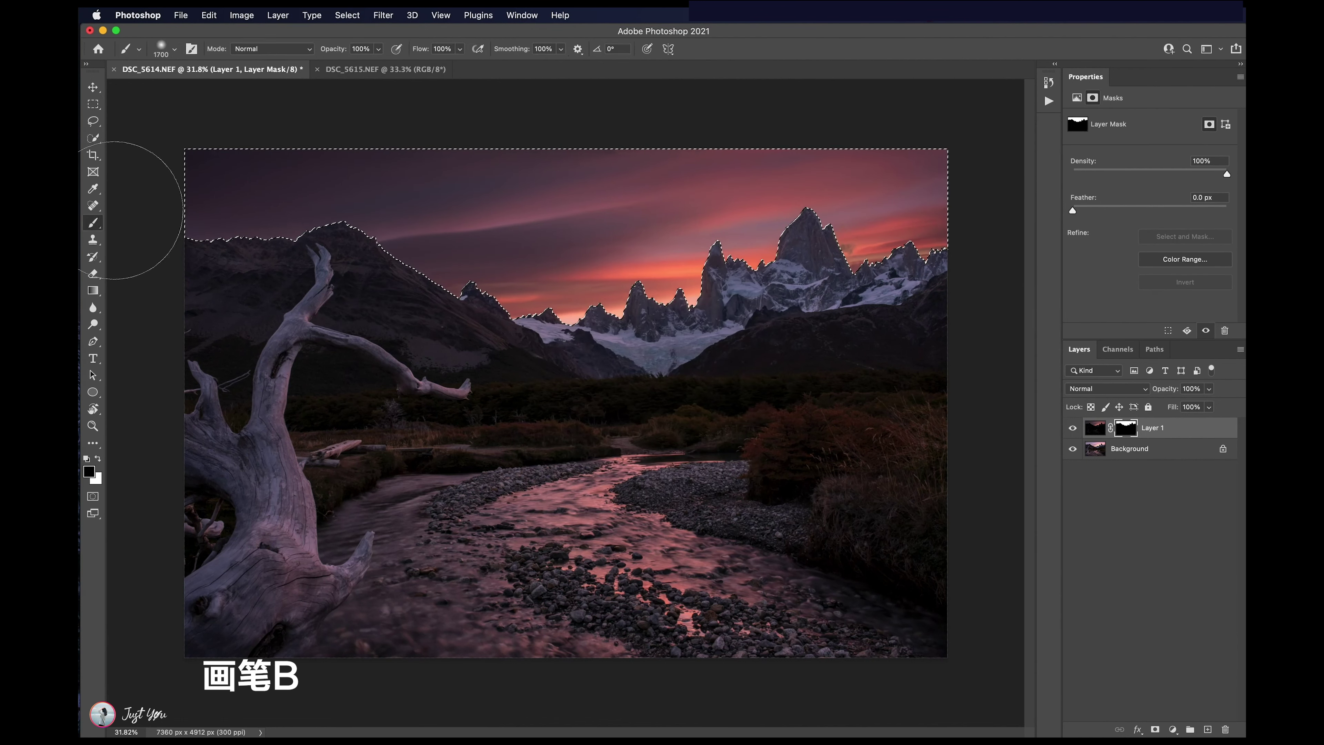
drag(379, 50, 323, 67)
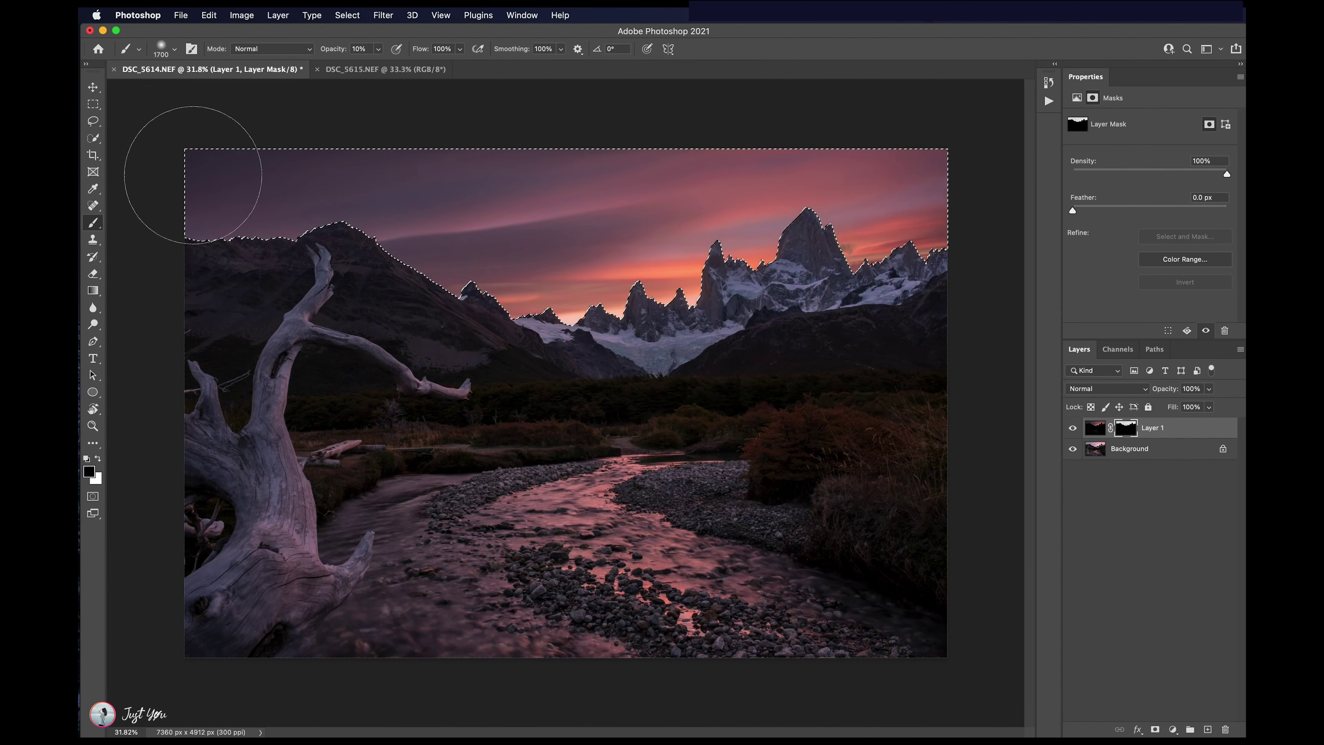
key(m)
click(206, 107)
click(1073, 429)
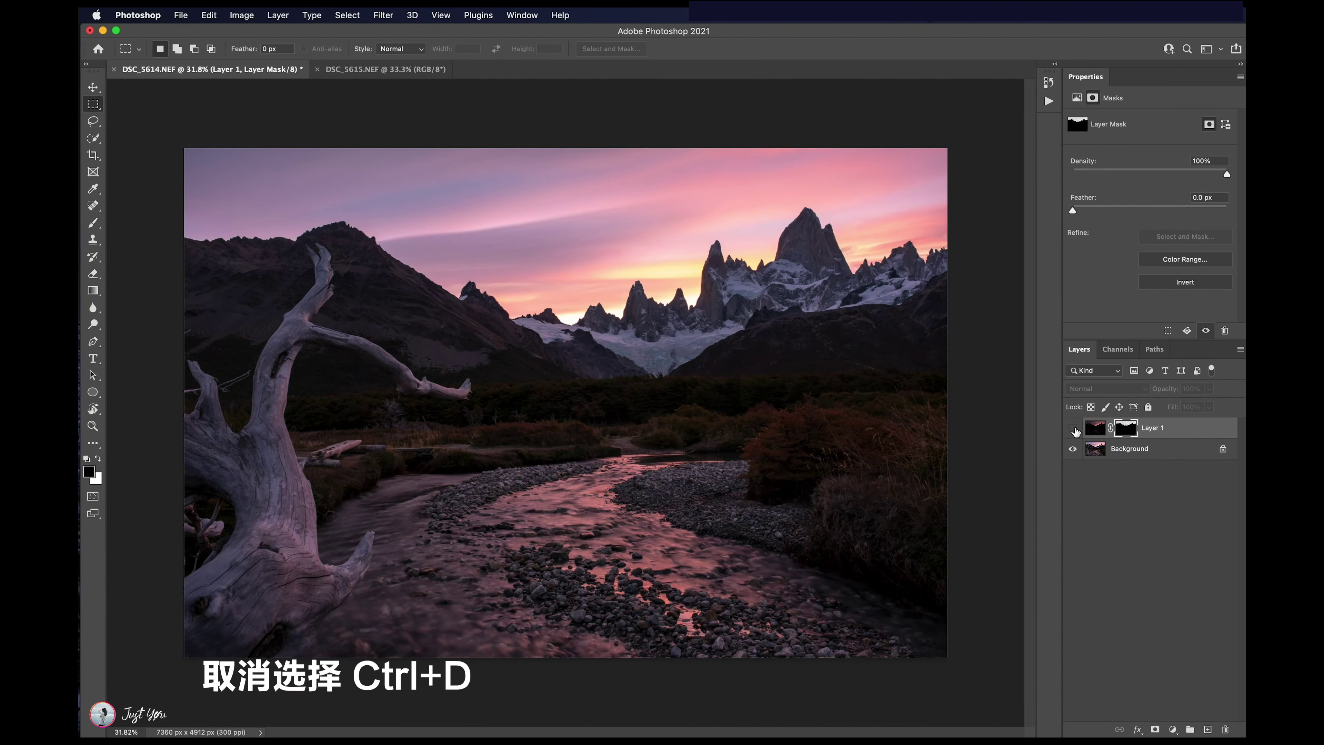
Step: Toggle Layer 1 to compare, zoom into the ridge, and stamp visible layers into Layer 2
click(1074, 428)
click(1073, 429)
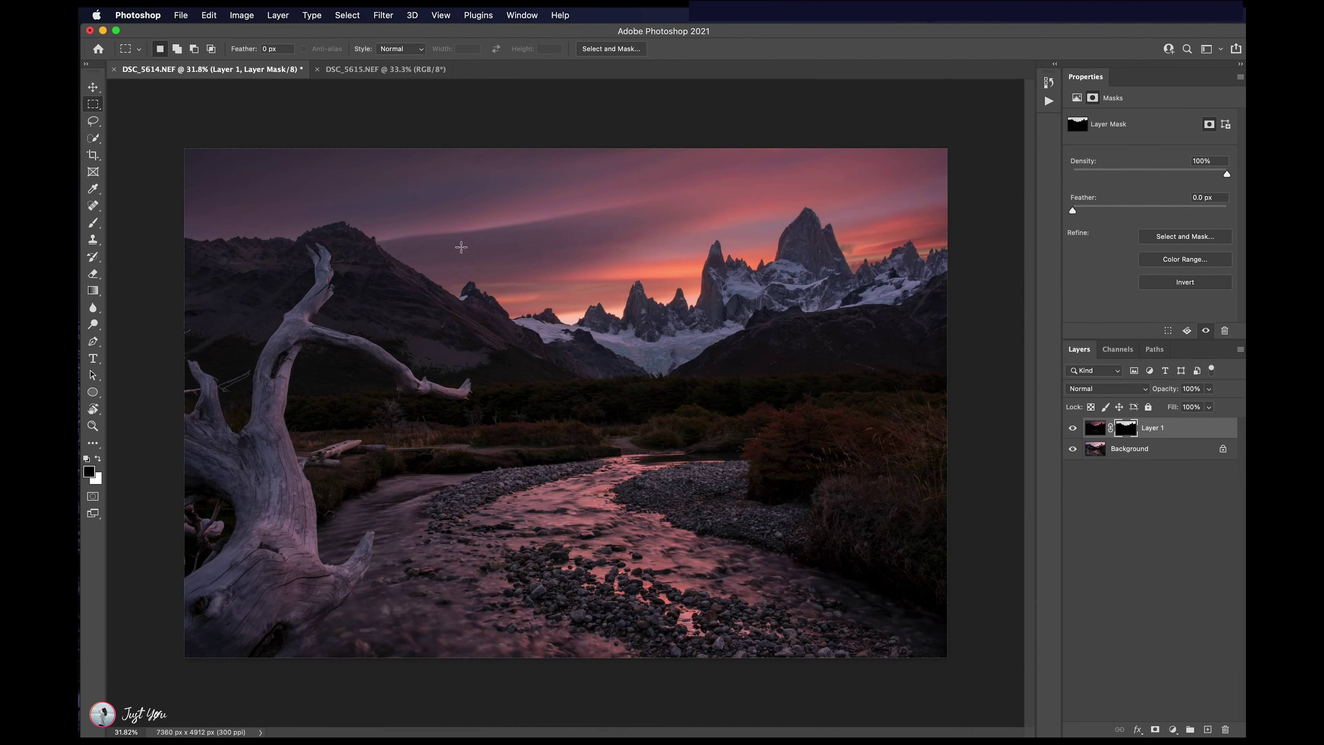
scroll(422, 255, up, 3)
scroll(421, 255, up, 3)
scroll(422, 255, up, 3)
scroll(421, 255, up, 3)
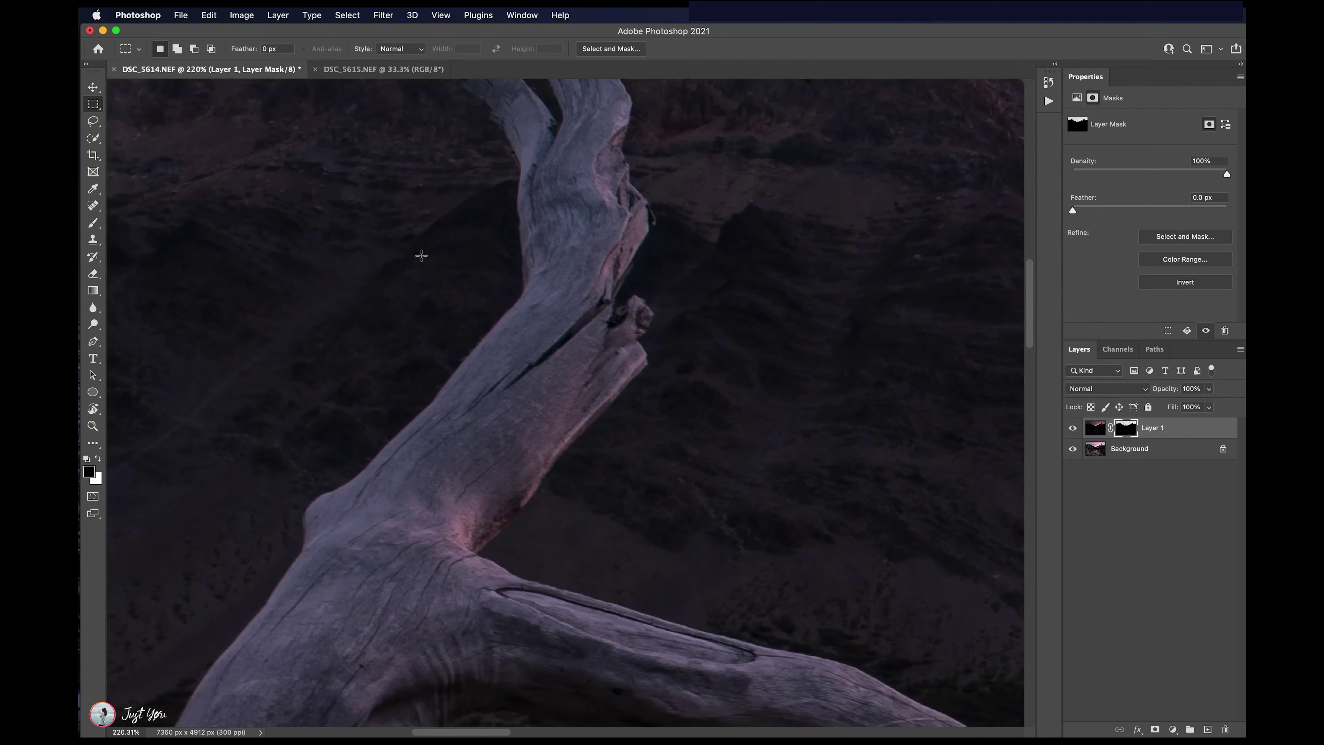
scroll(421, 255, down, 3)
scroll(588, 212, up, 5)
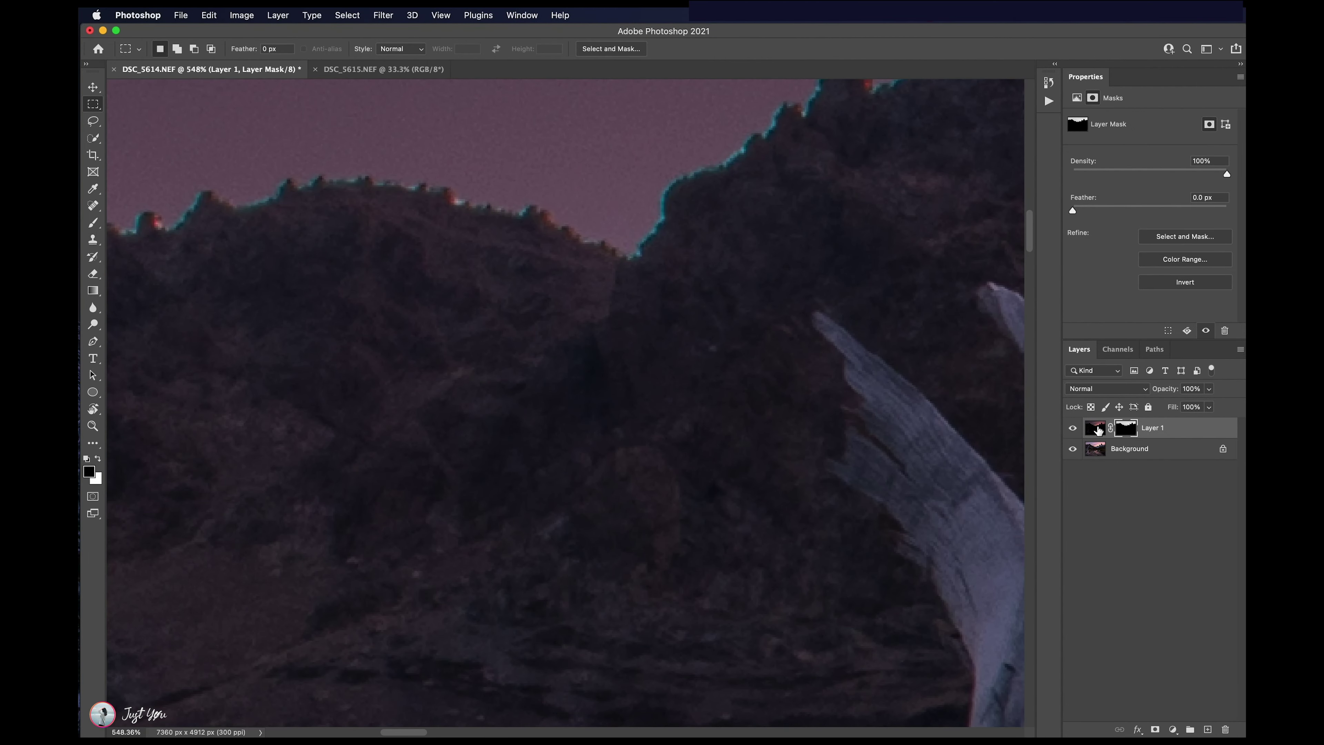
key(ctrl+shift+alt+e)
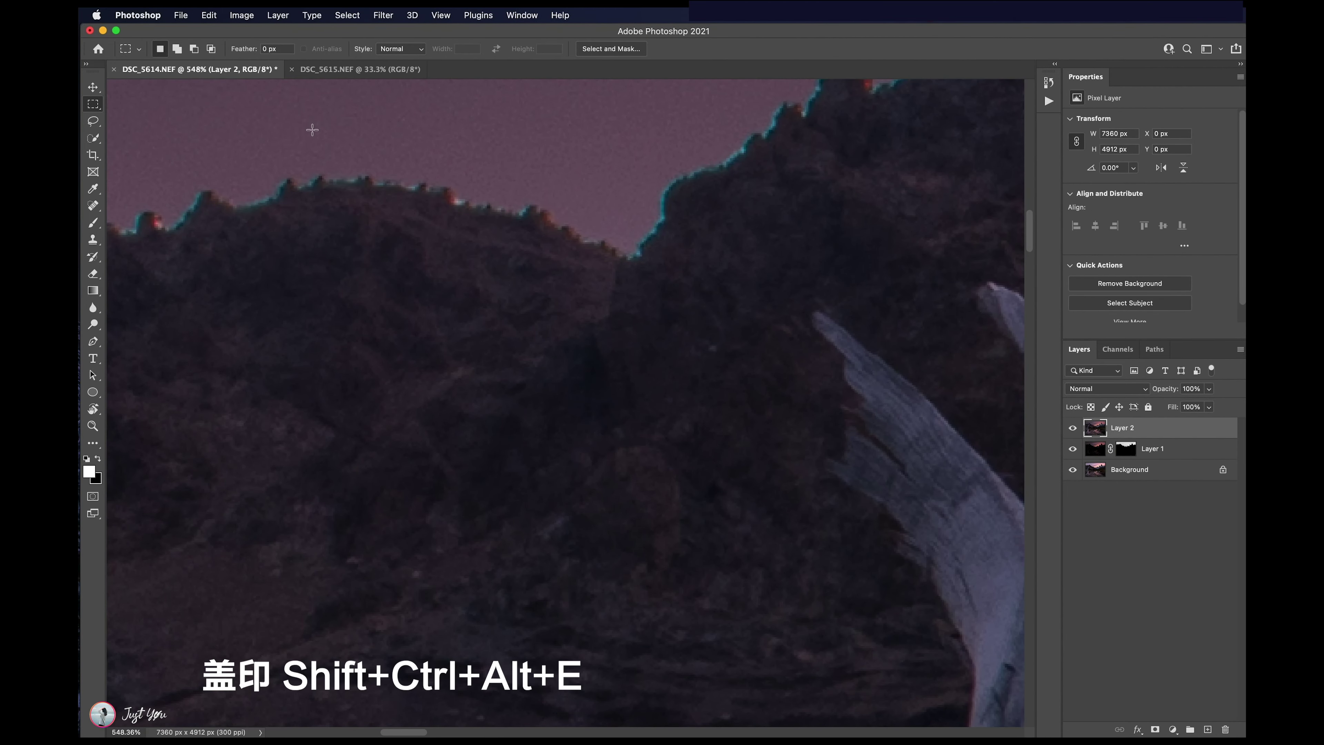
Step: With Clone Stamp active, load the saved Sky selection
key(s)
click(347, 15)
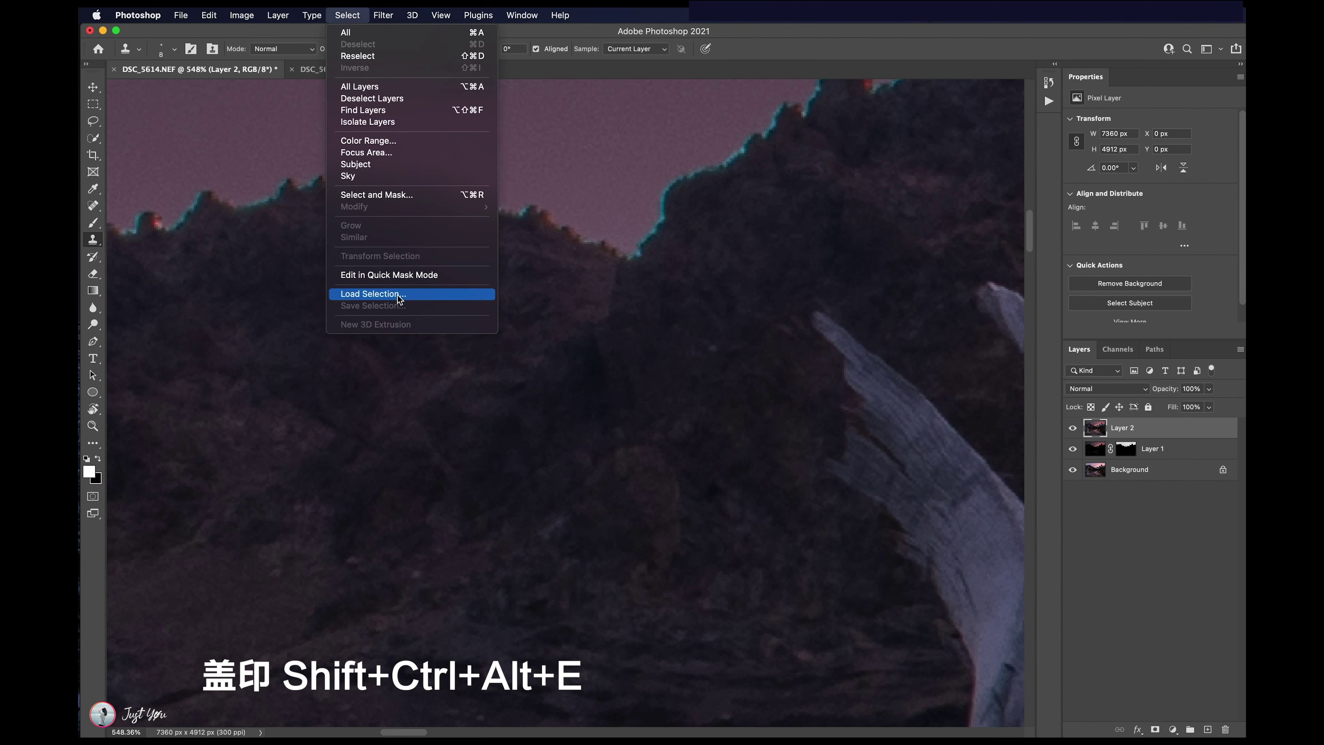
click(398, 295)
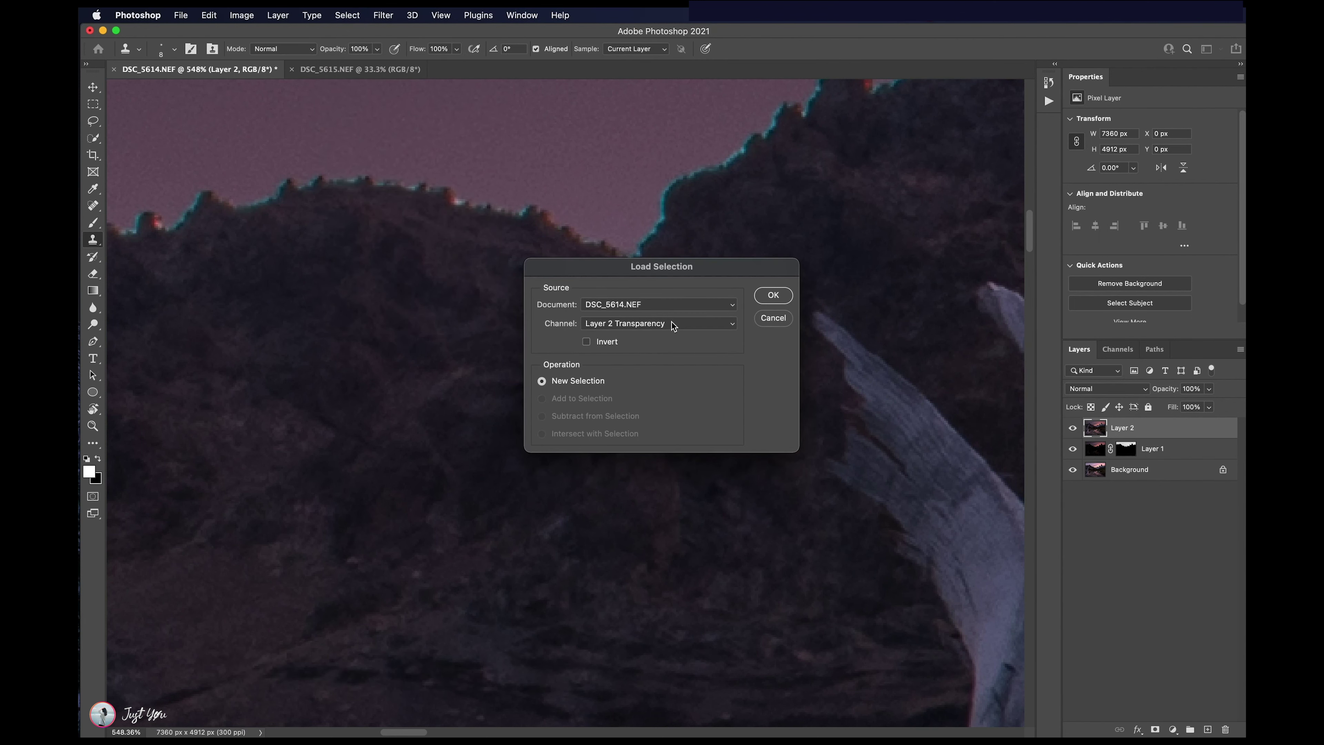
click(671, 325)
click(667, 343)
click(773, 295)
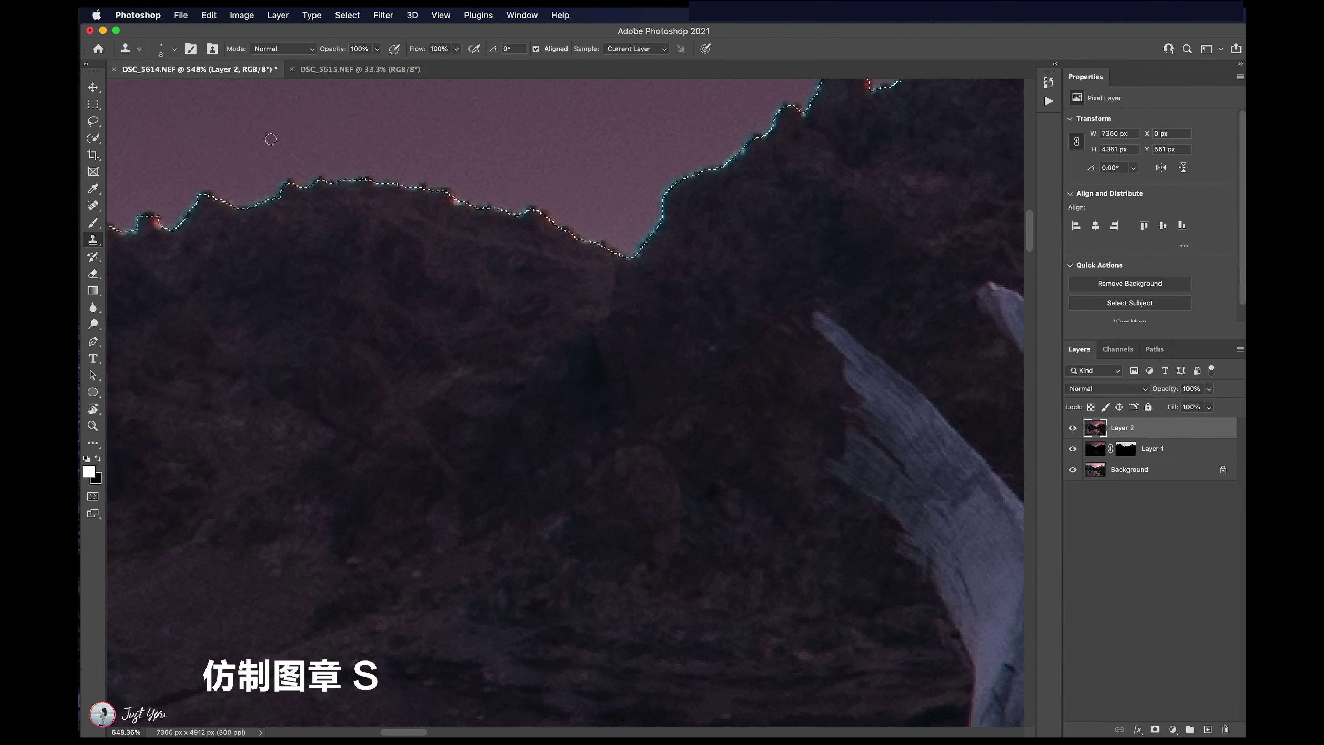
Step: Clone out the colour fringing along the ridge edge, toggling Layer 2 to check the cleanup
scroll(655, 200, down, 2)
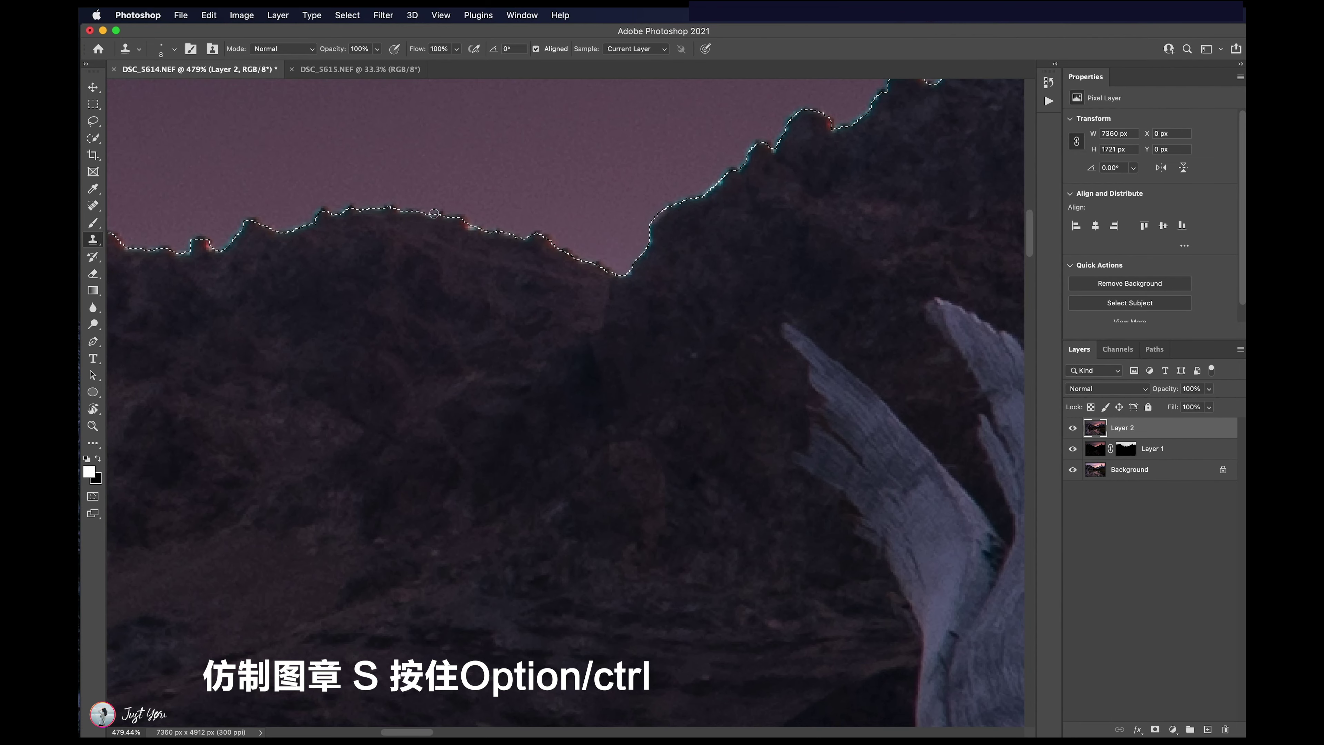
scroll(522, 313, left, 10)
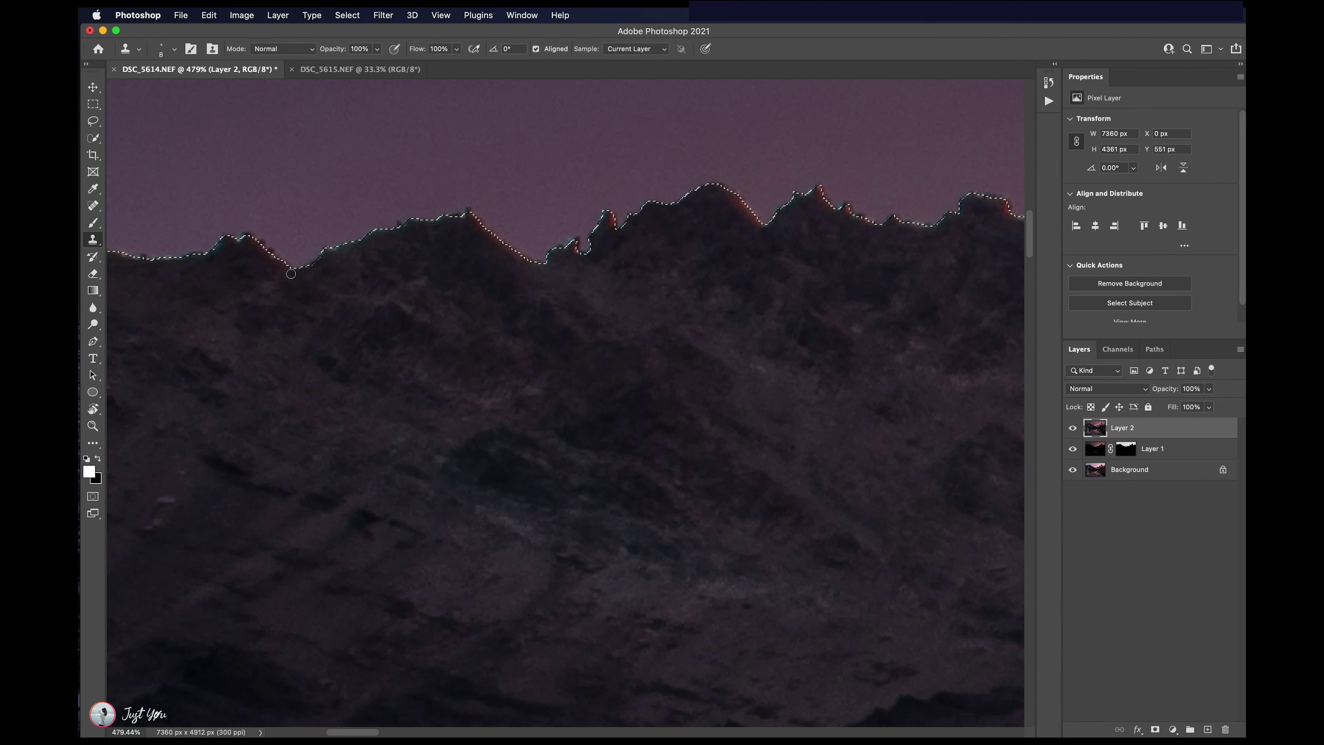
scroll(983, 246, right, 10)
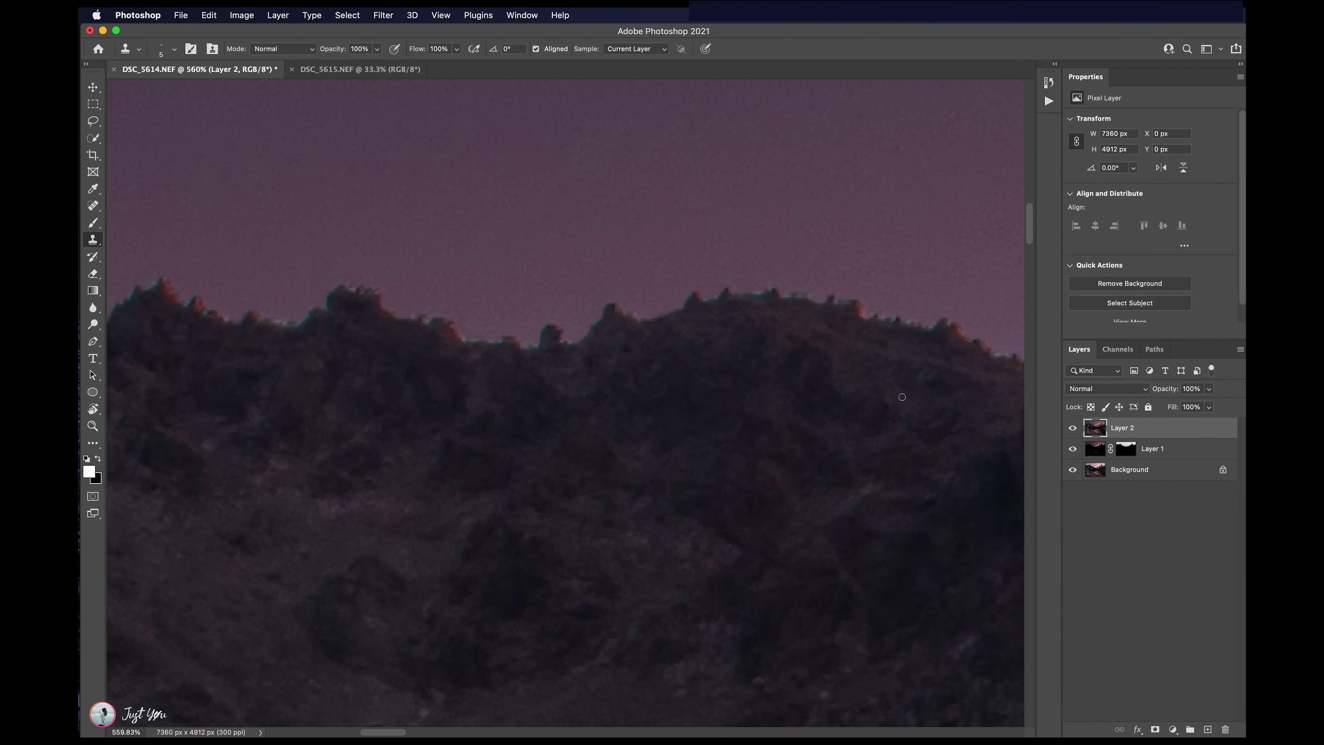
click(1072, 428)
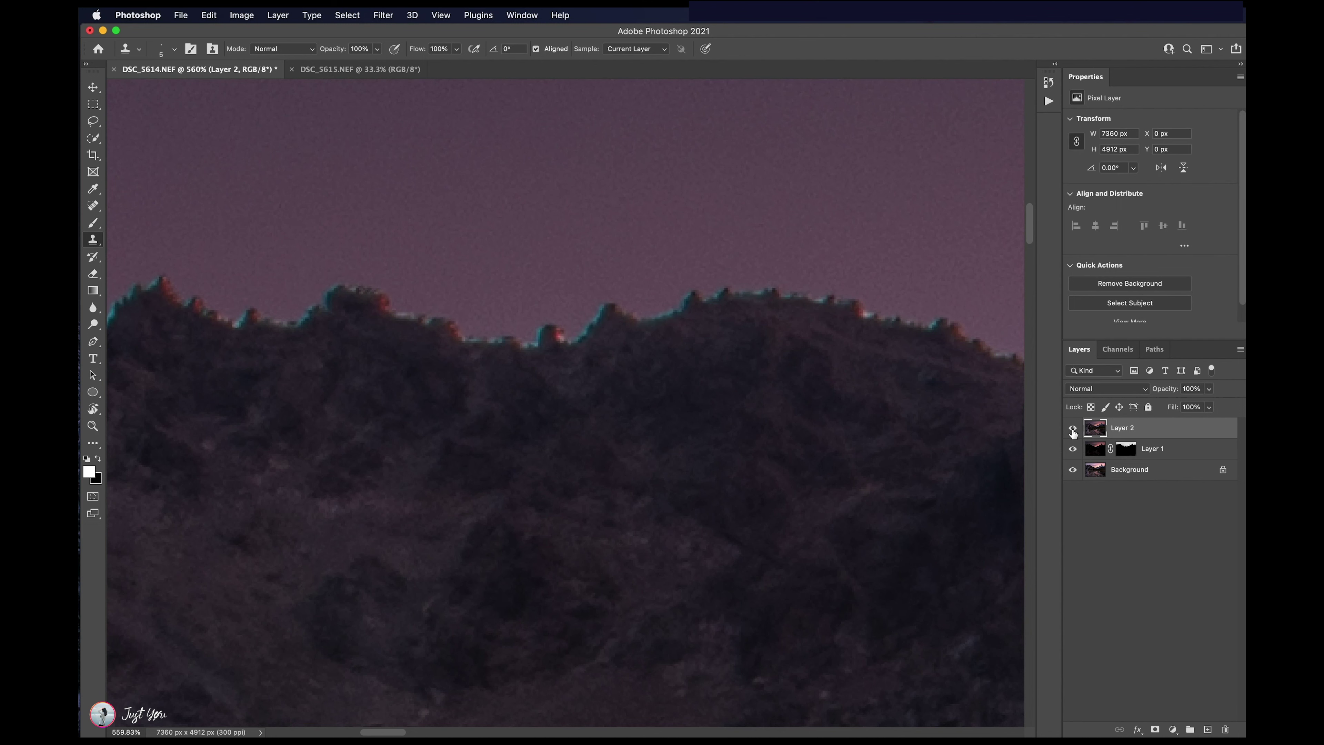
click(1072, 428)
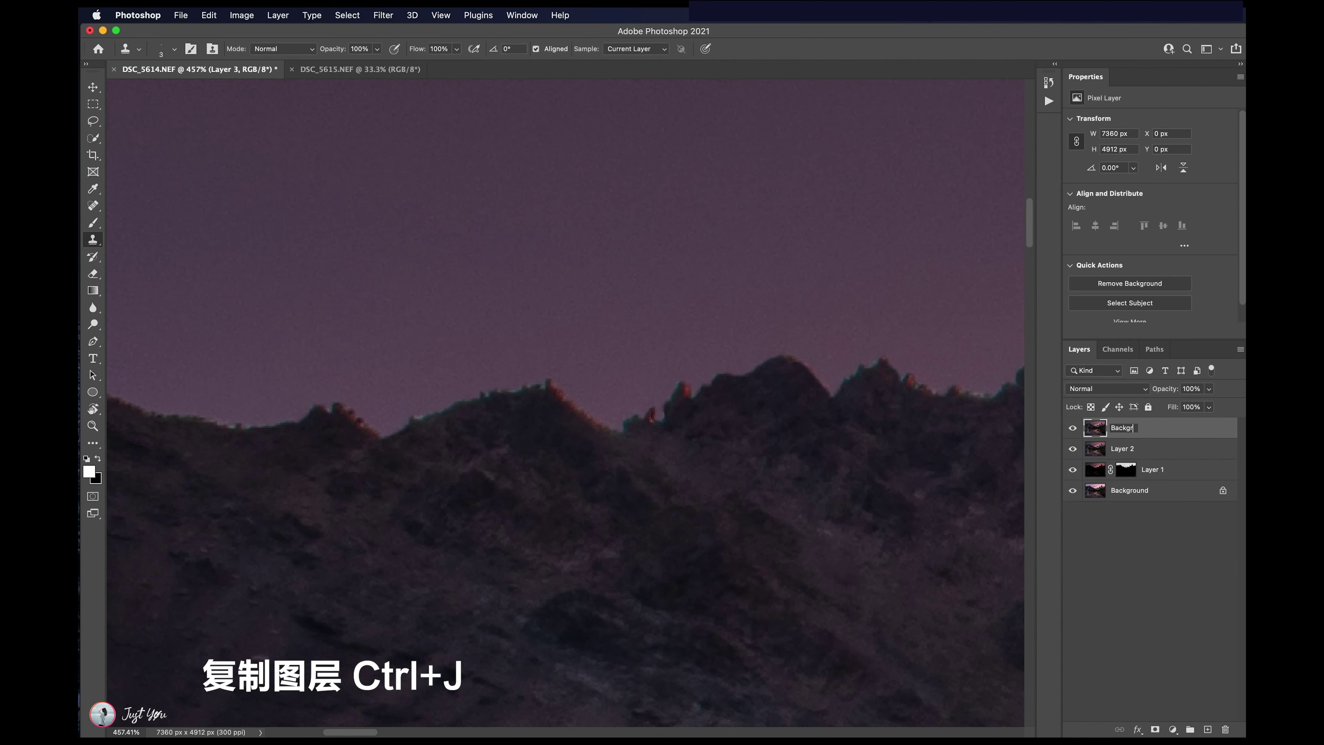
Step: Add a Curves adjustment layer lifting the point from 114 to 148
key(Return)
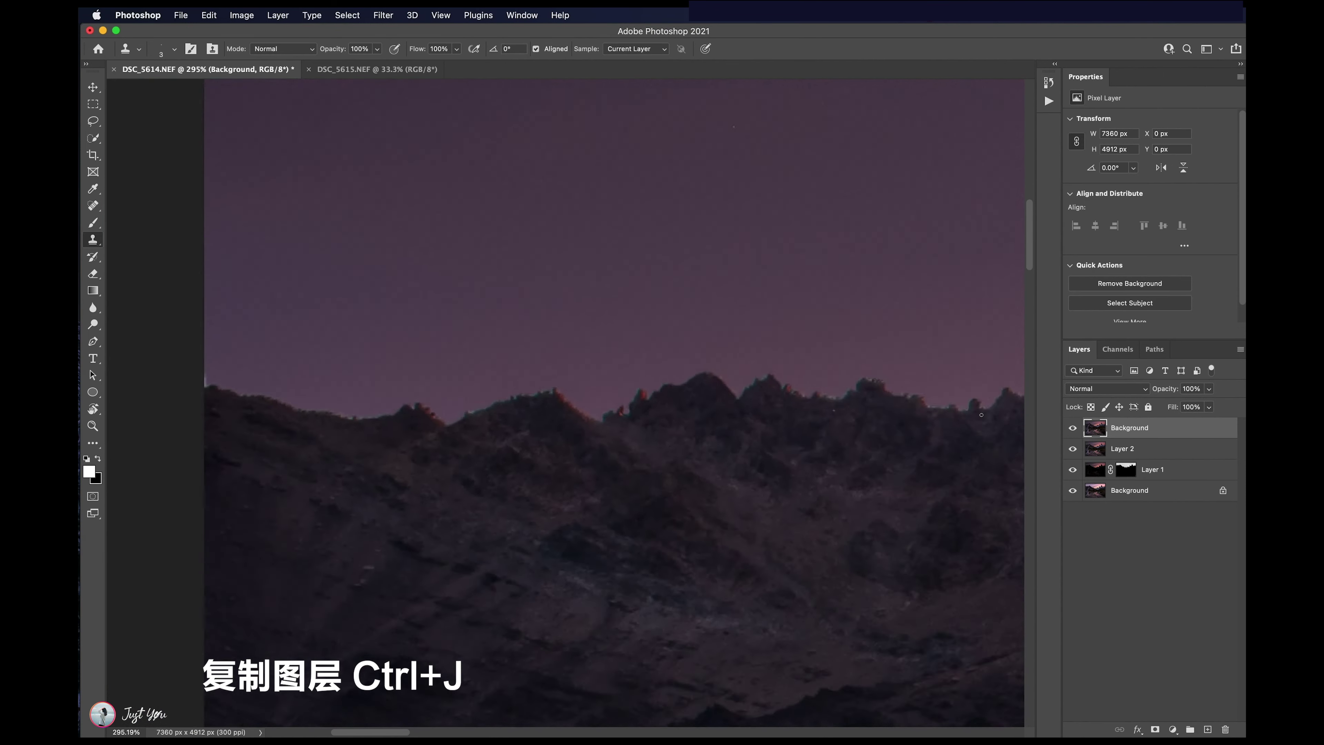
scroll(573, 401, down, 10)
scroll(965, 449, down, 3)
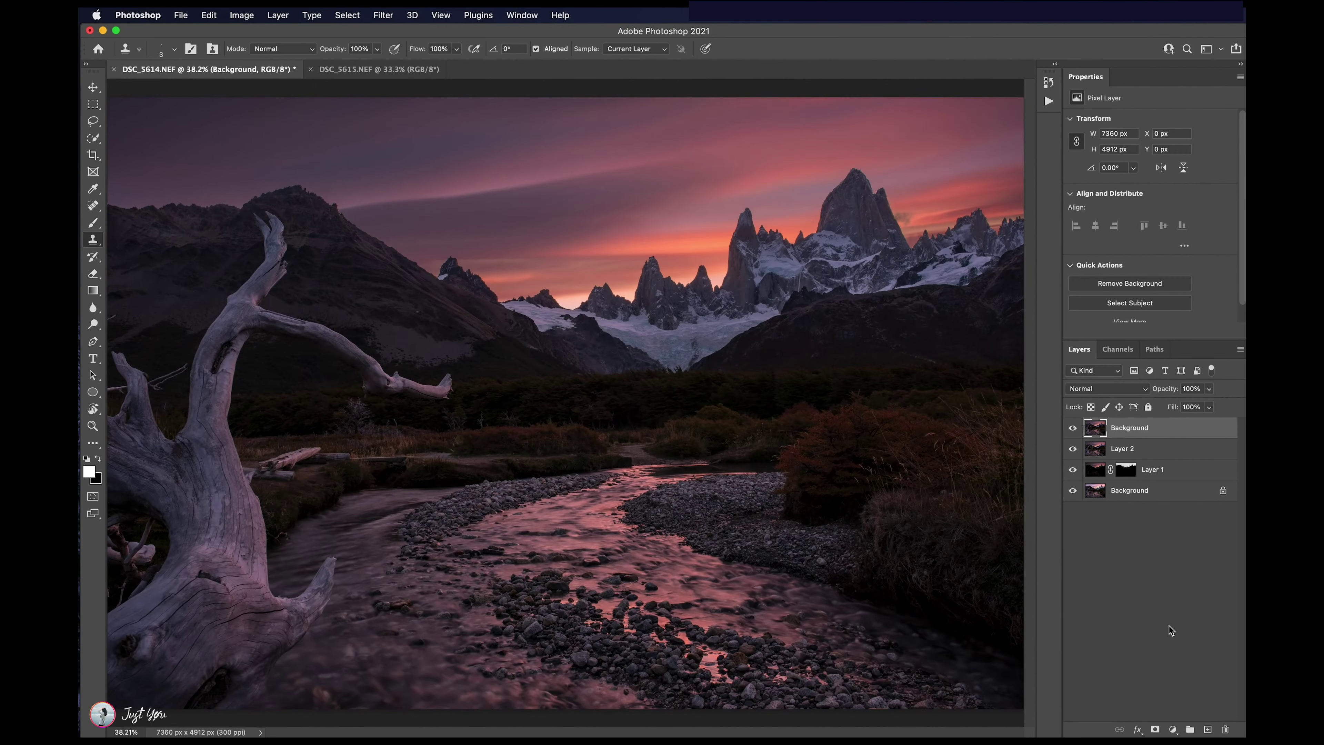
click(1173, 729)
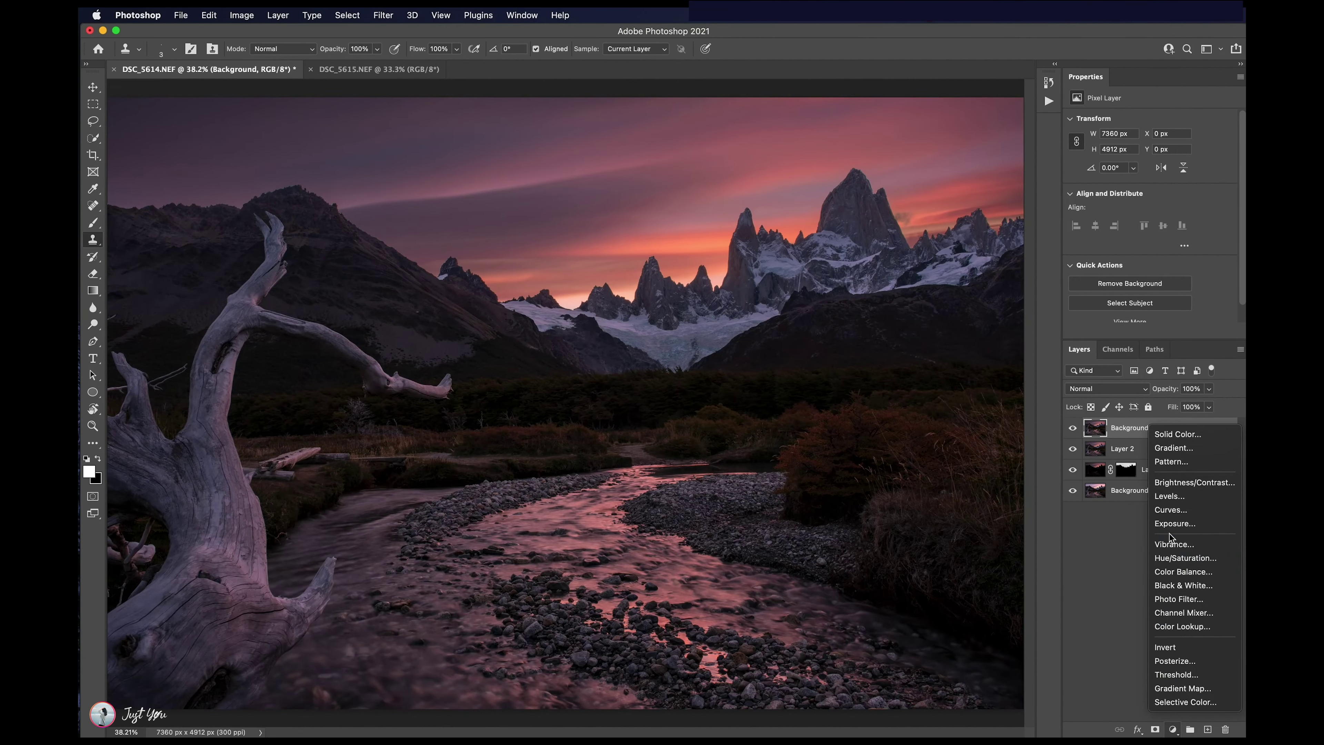
click(1170, 516)
drag(1156, 222, 1155, 205)
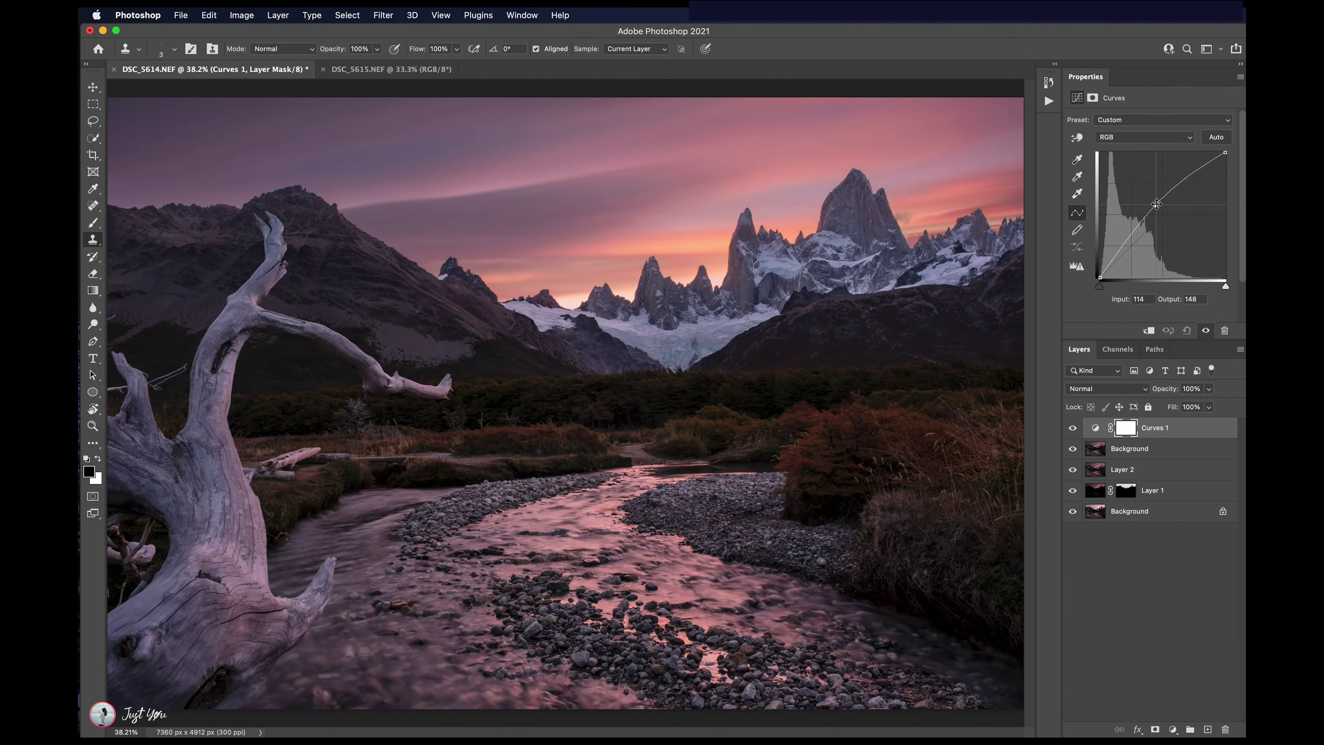
Step: Invert the Curves 1 mask to black and use a smaller brush
key(ctrl+i)
key(b)
scroll(875, 574, down, 4)
key(bracketleft)
key(bracketleft)
key(bracketleft)
key(bracketleft)
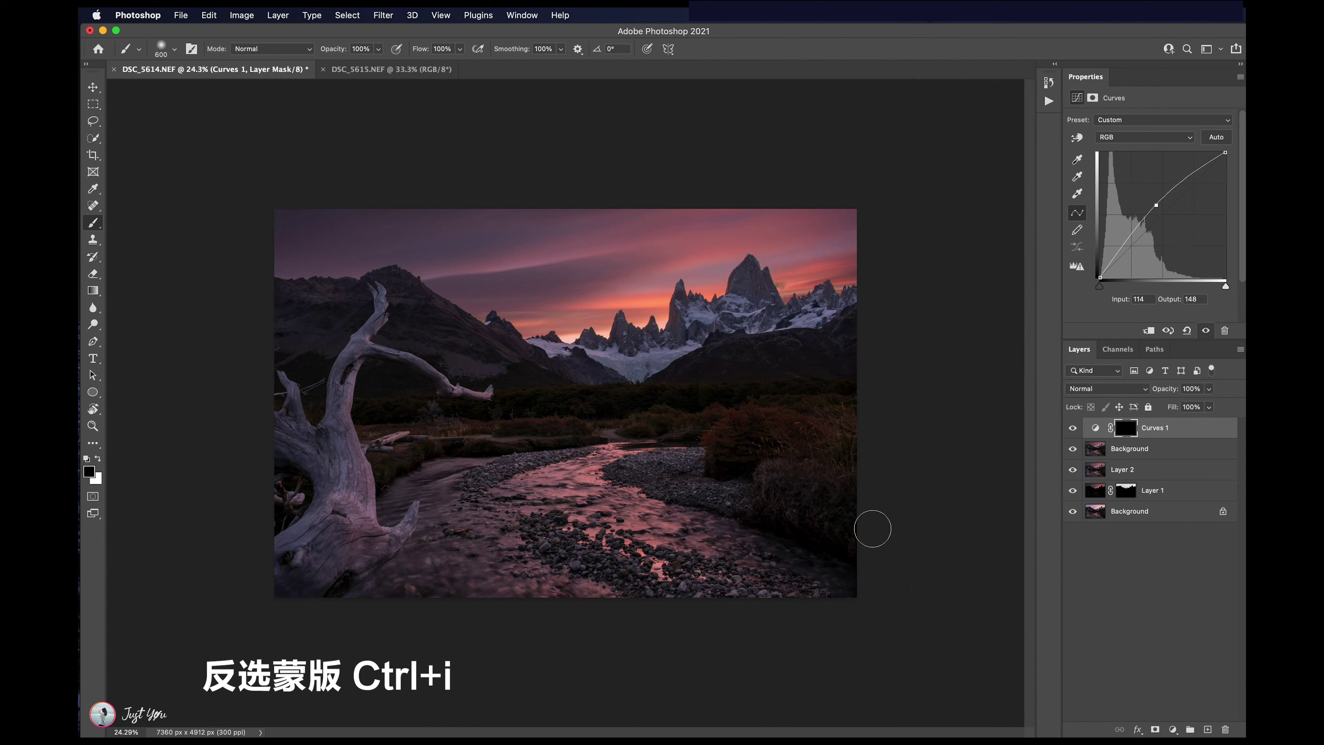
key(bracketleft)
key(bracketleft)
key(bracketleft)
Step: Paint the brightening back onto the river with white at 30% opacity
click(378, 50)
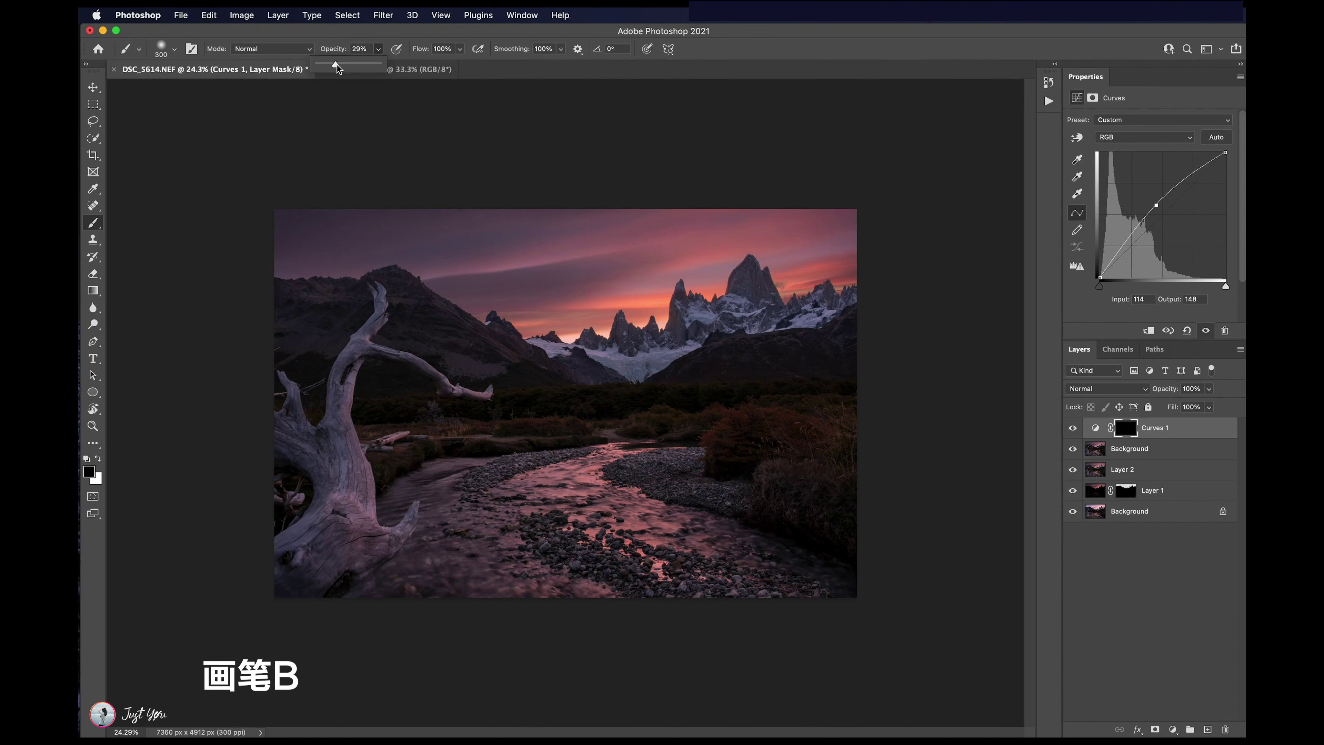
key(x)
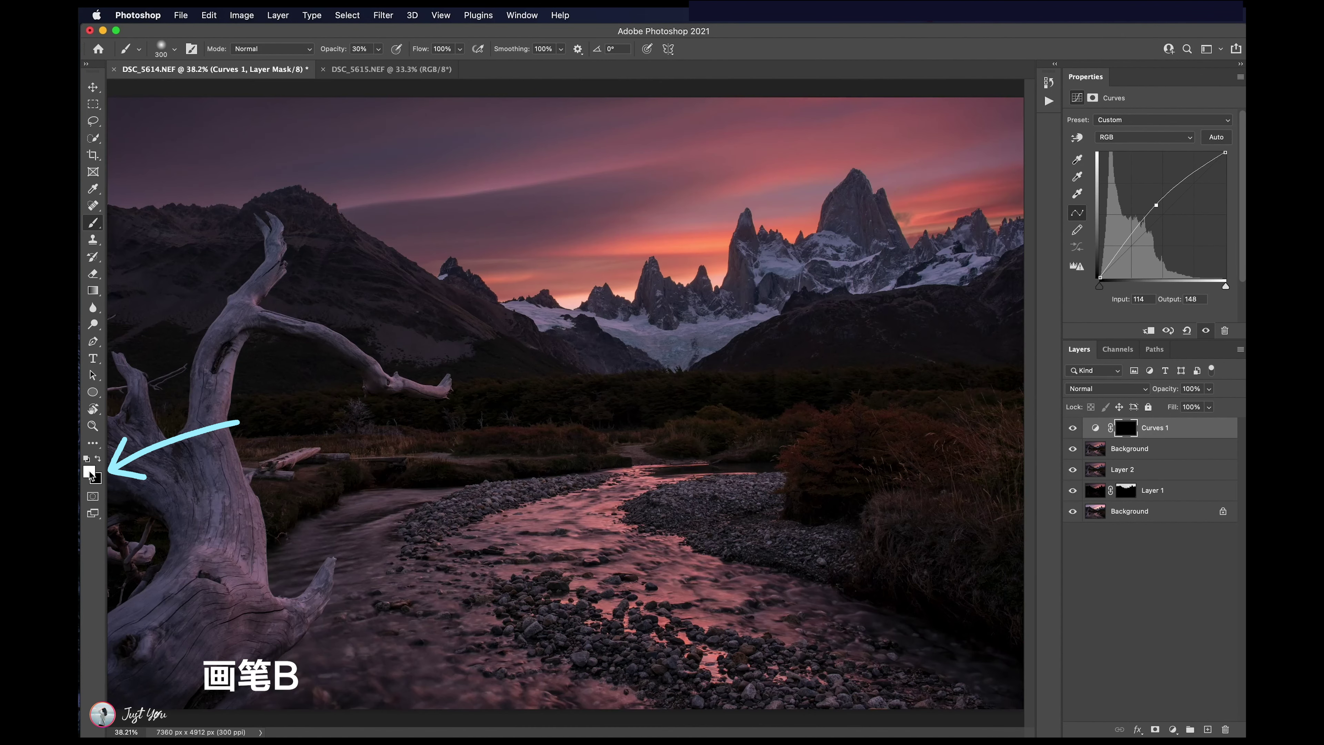
drag(799, 485, 694, 525)
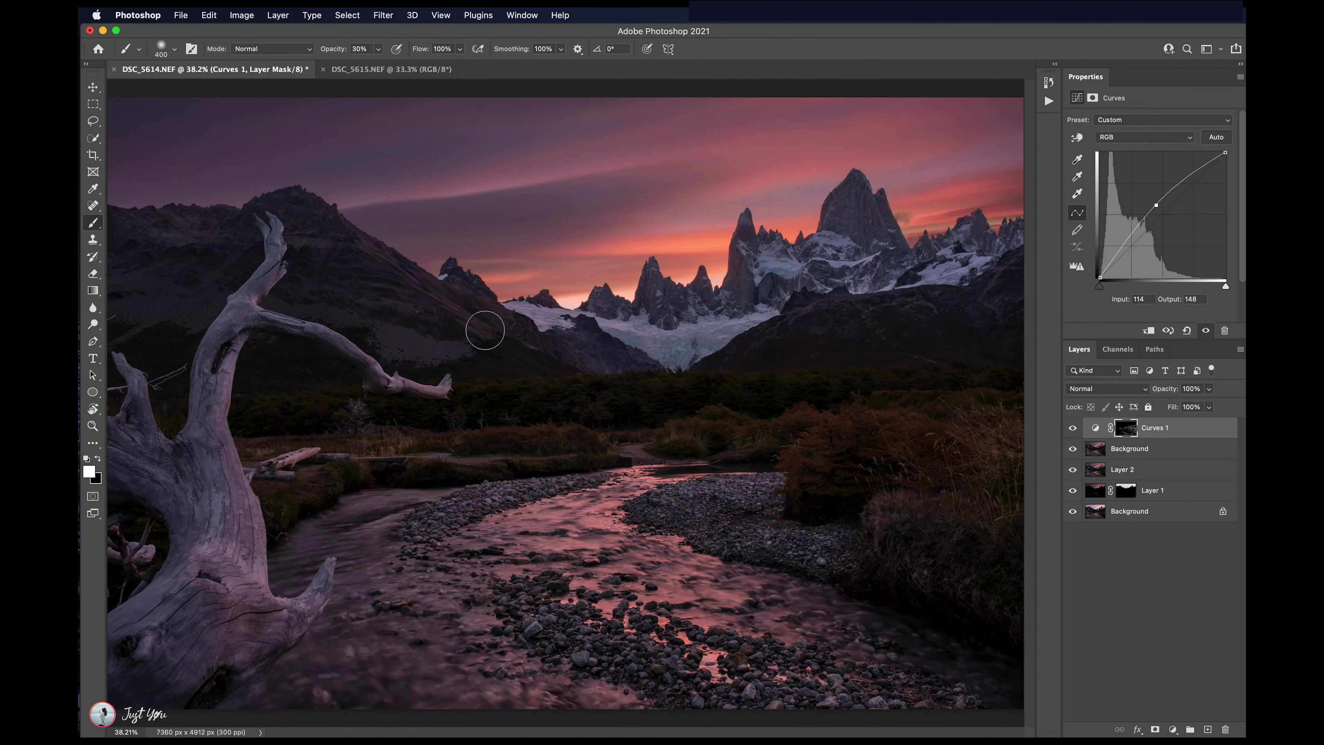
scroll(484, 330, down, 3)
click(347, 15)
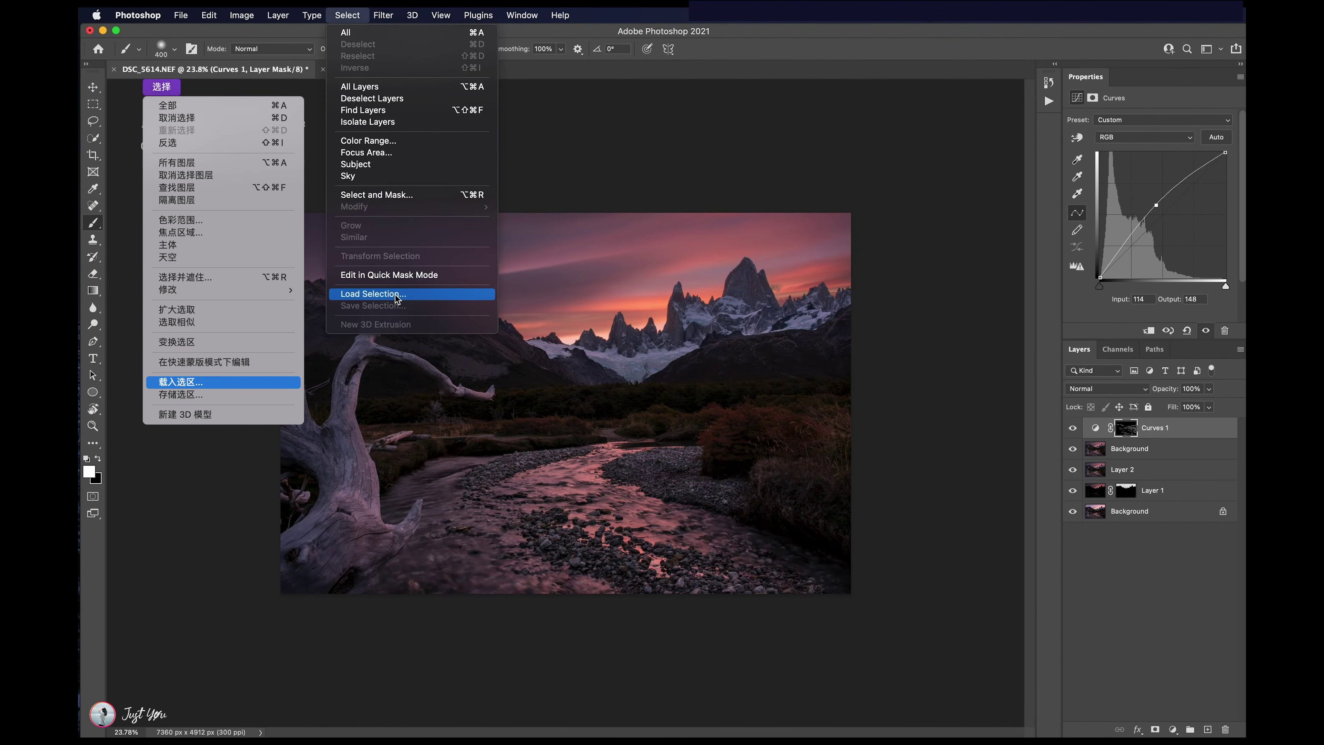
Step: Load the Log selection, paint the Curves 1 brightening onto the driftwood, then deselect
click(373, 294)
click(681, 324)
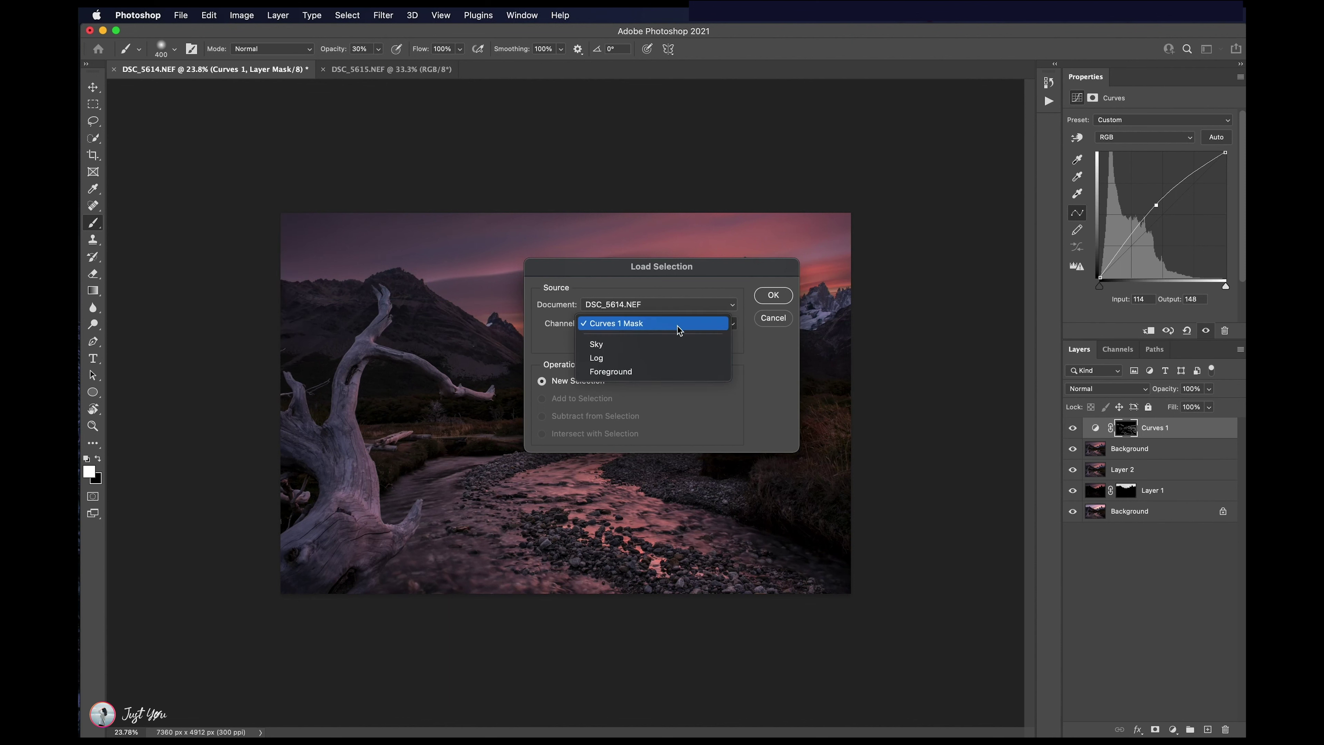
click(673, 358)
click(773, 295)
mouse_move(397, 294)
mouse_down()
mouse_move(359, 469)
mouse_move(418, 511)
mouse_move(326, 414)
mouse_up()
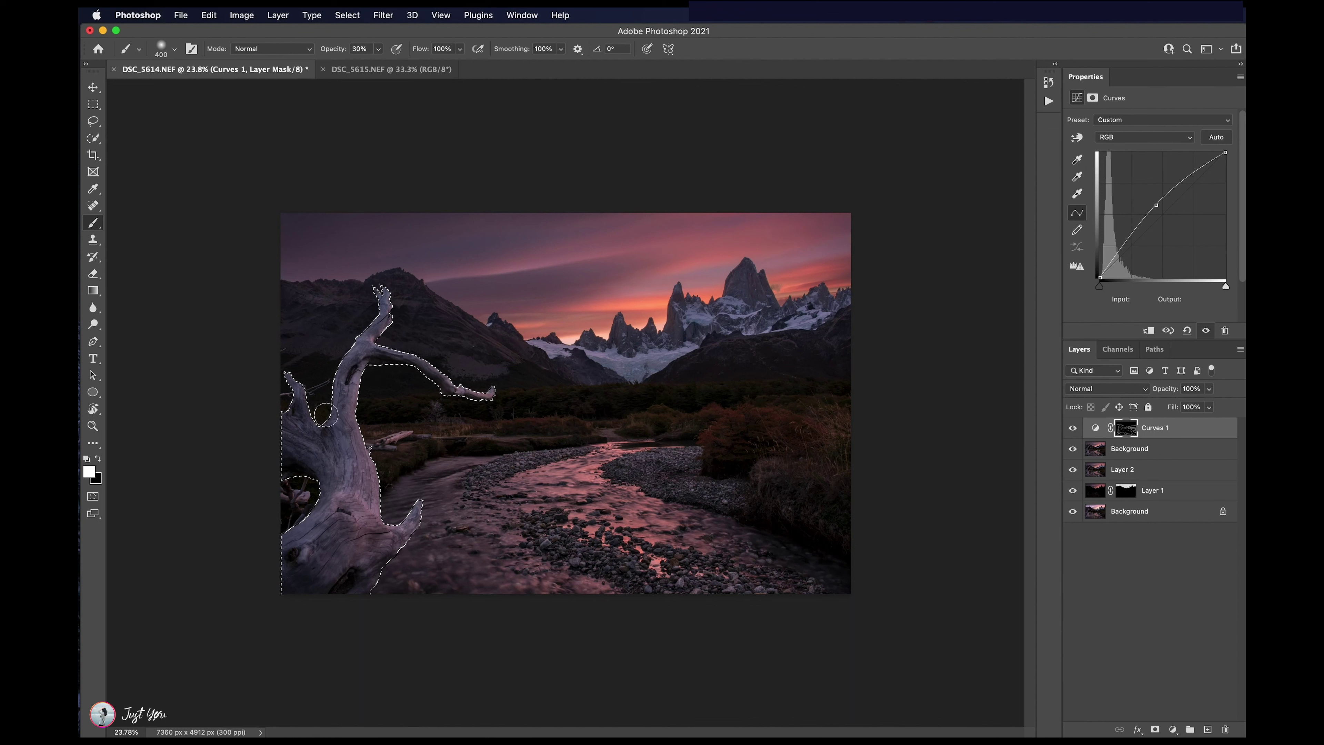
key(m)
key(ctrl+d)
Step: Compare Curves 1 on and off, then merge visible layers into Layer 3
click(1072, 427)
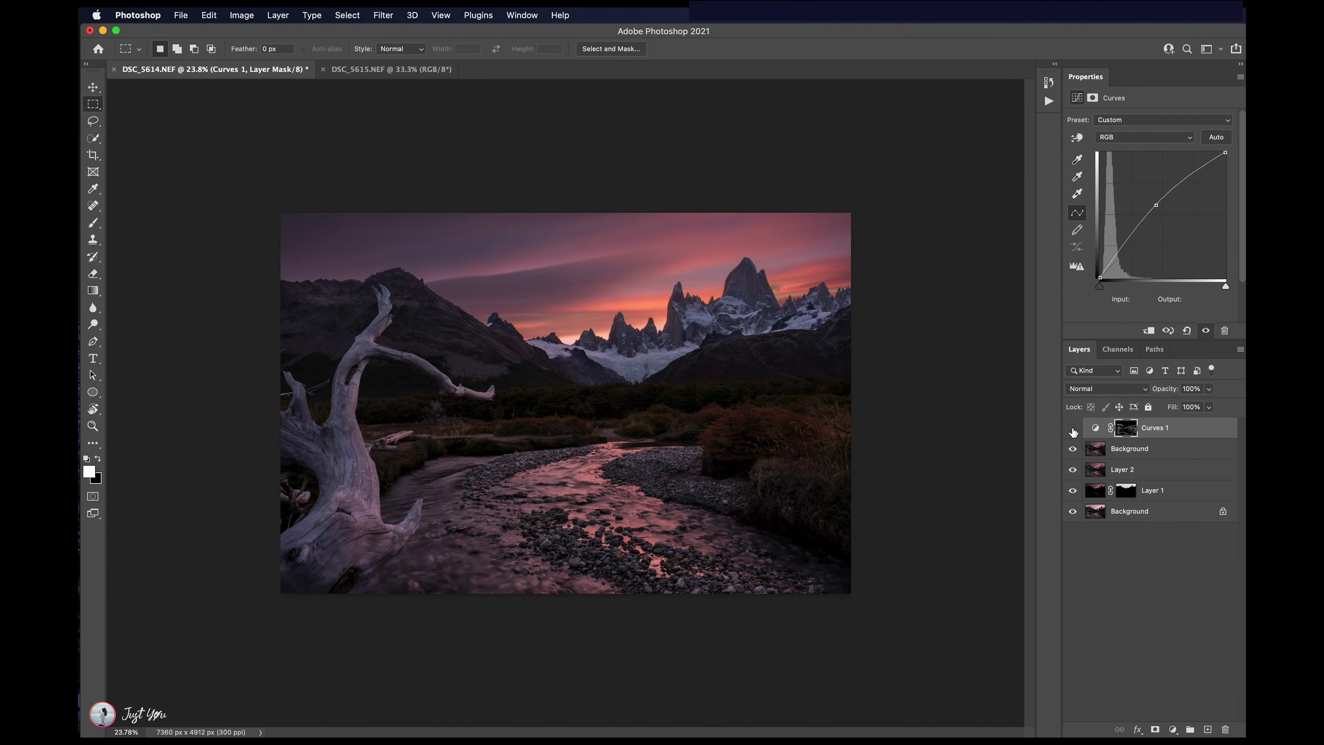
key(b)
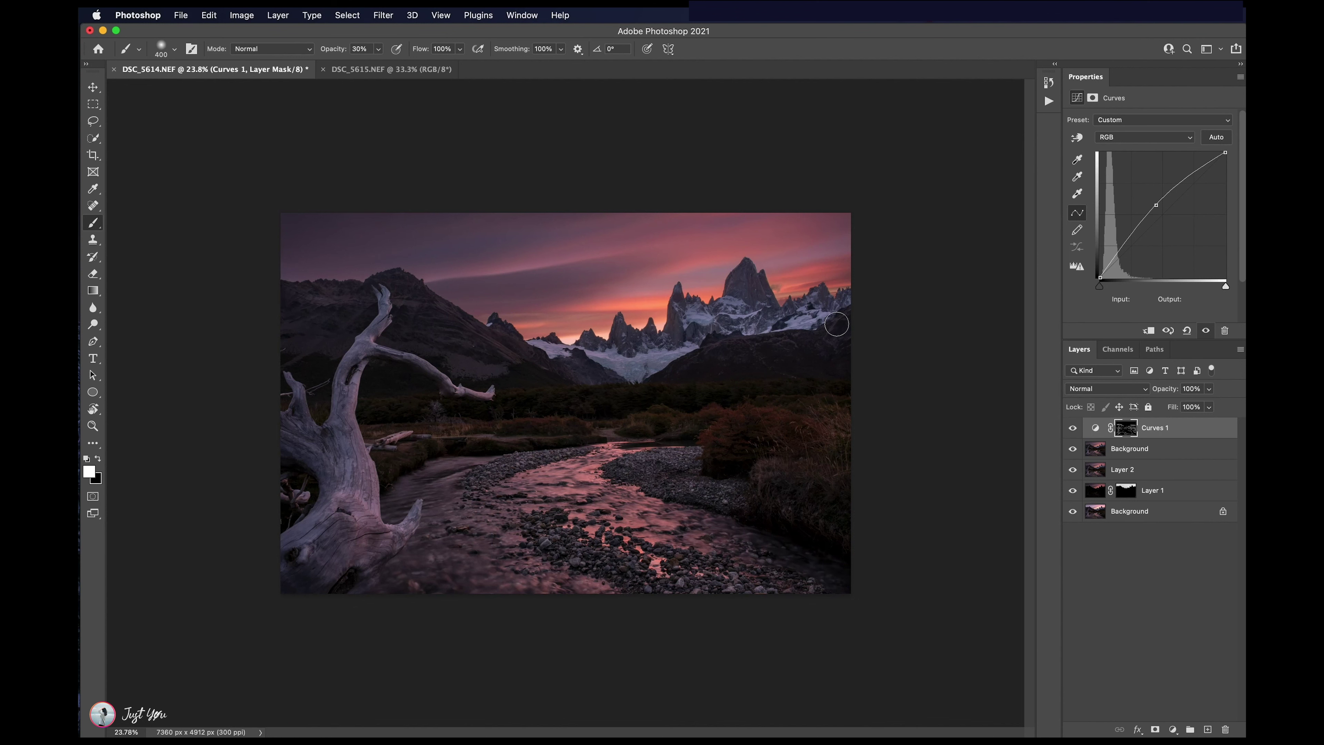
key(ctrl+alt+shift+e)
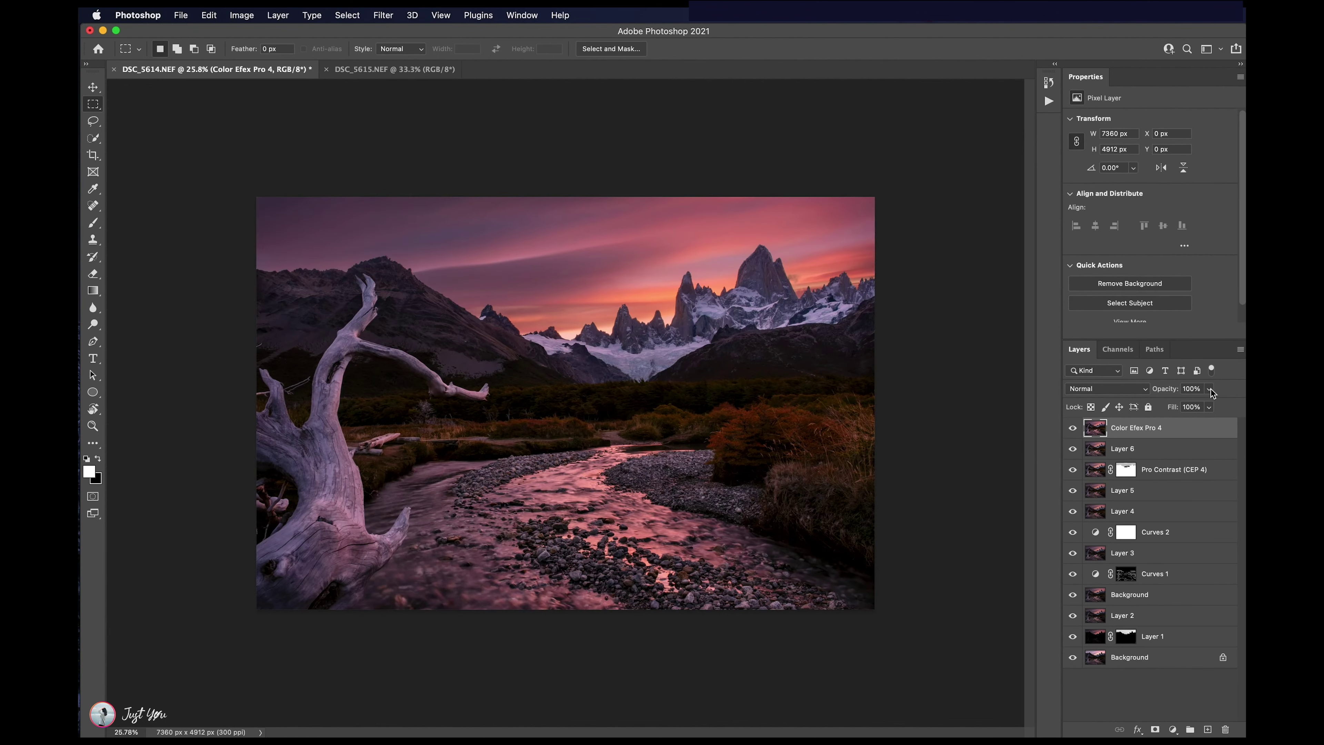